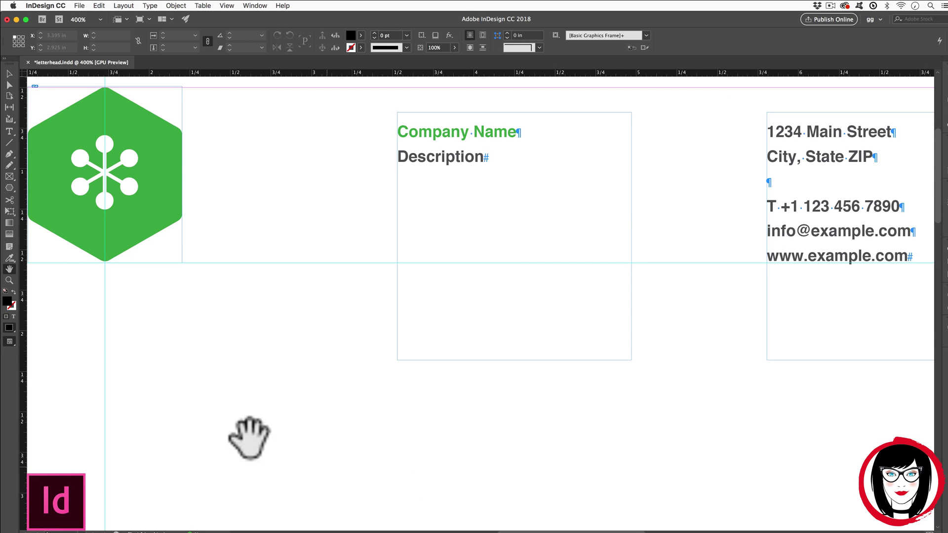
Step: Fit the entire letterhead page in the window with the Hand tool
double_click(7, 268)
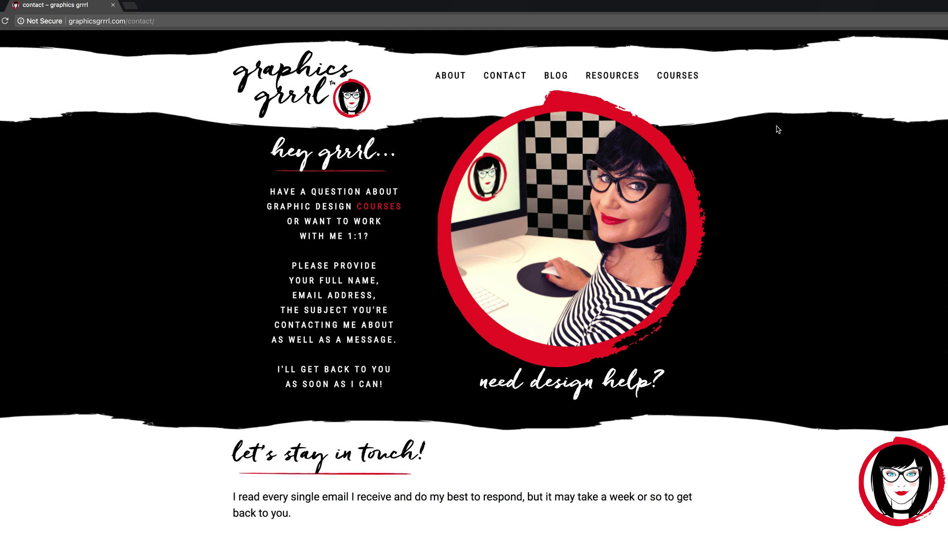
Step: Scroll down the graphicsgrrrl.com Contact page to reveal the contact form
scroll(775, 133, "down", 8)
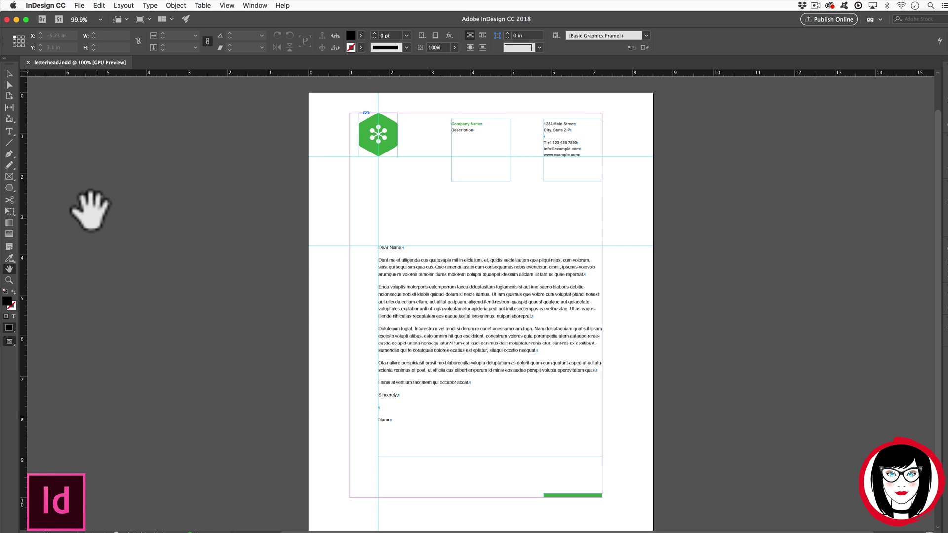
Step: Create a new Print Letter document (8.5 × 11 in) in inches with Facing Pages off
left_click(77, 5)
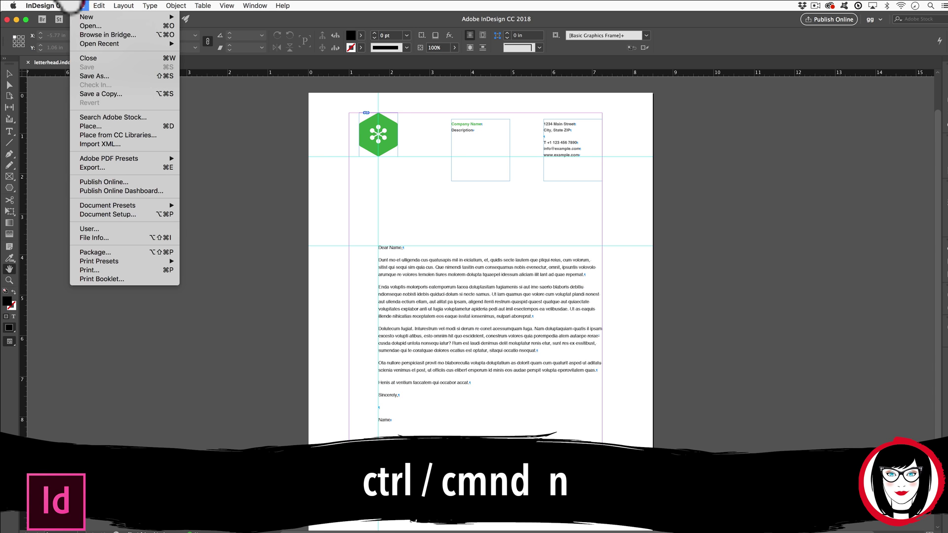
mouse_move(120, 17)
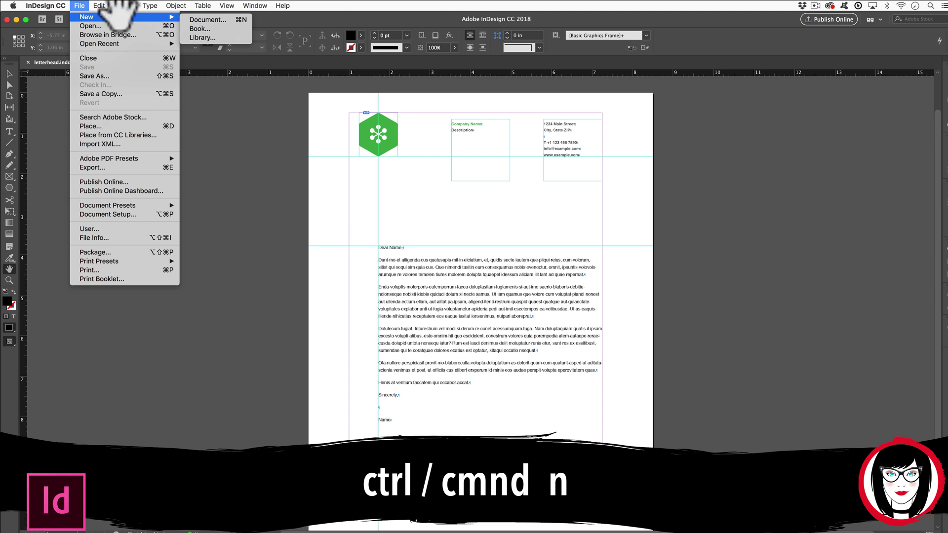
left_click(219, 16)
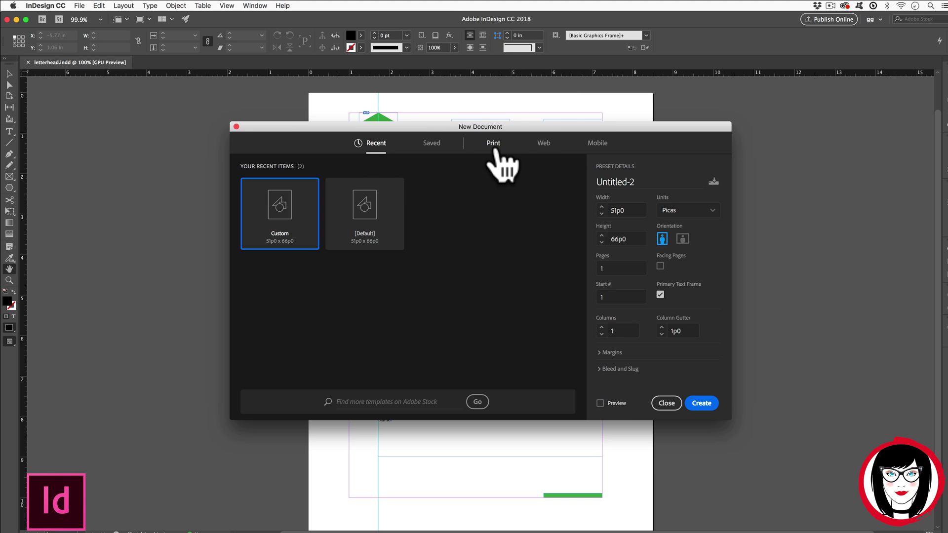
left_click(492, 147)
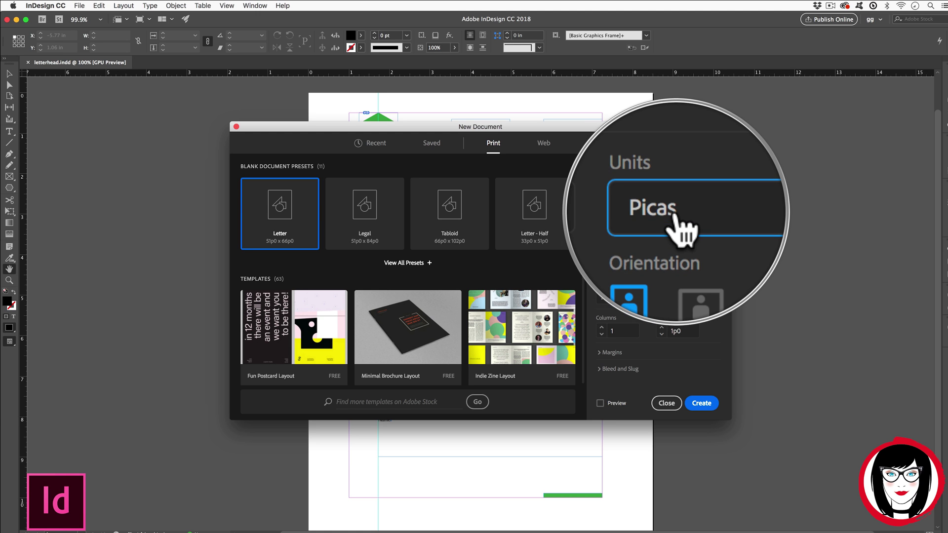
left_click(709, 214)
left_click(696, 258)
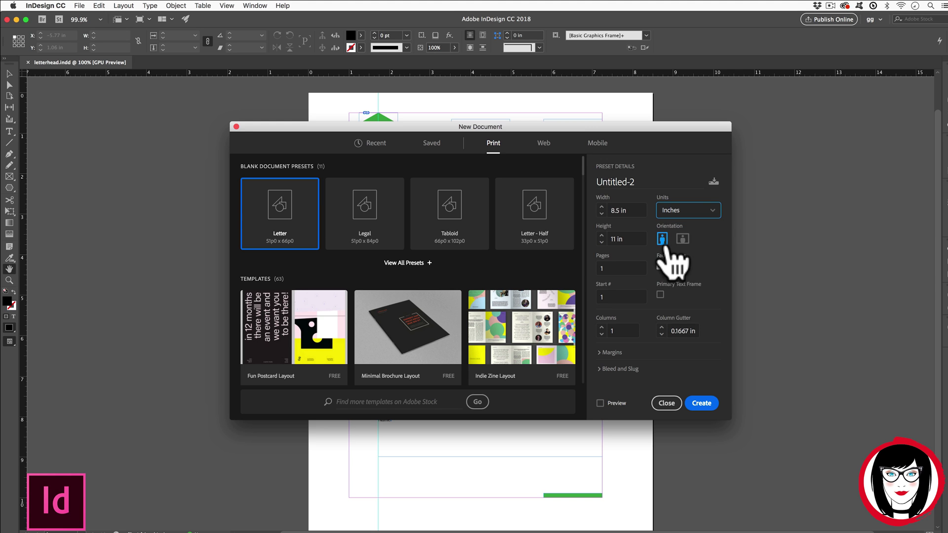
left_click(661, 267)
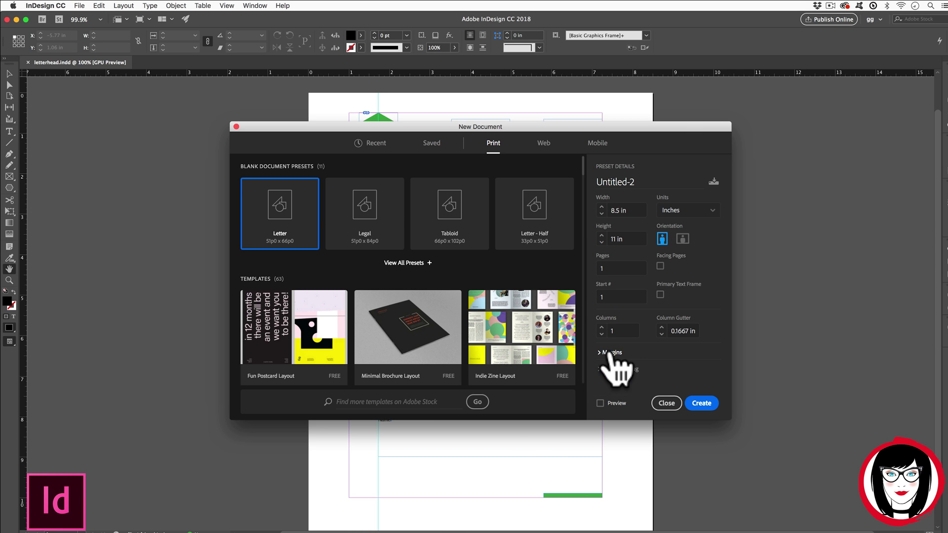
left_click(706, 403)
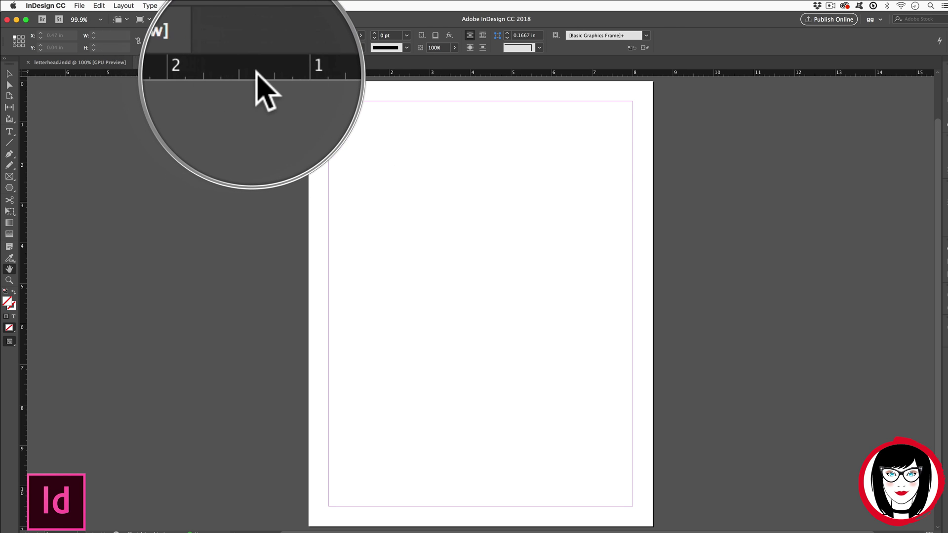
Step: Hide the rulers with Cmd+R, then turn them back on from the View menu
key("super+r")
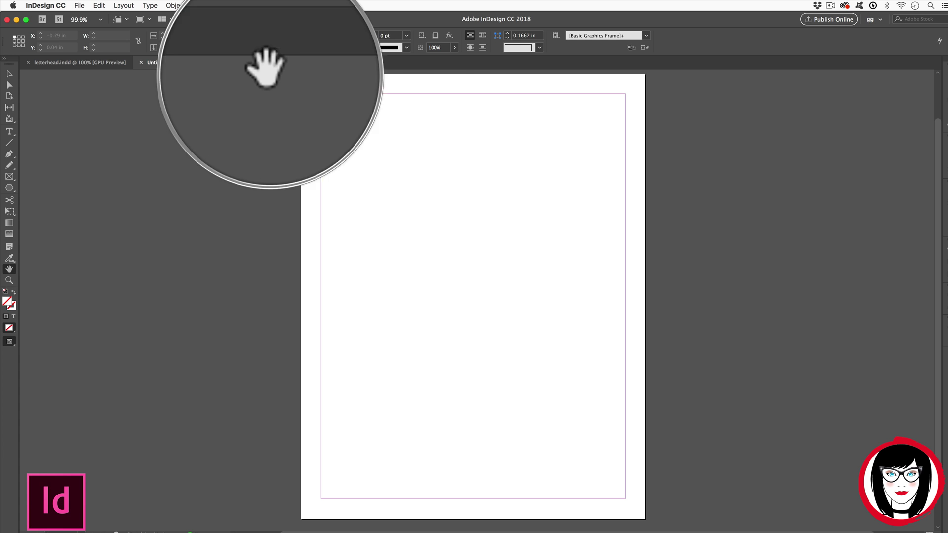
left_click(225, 5)
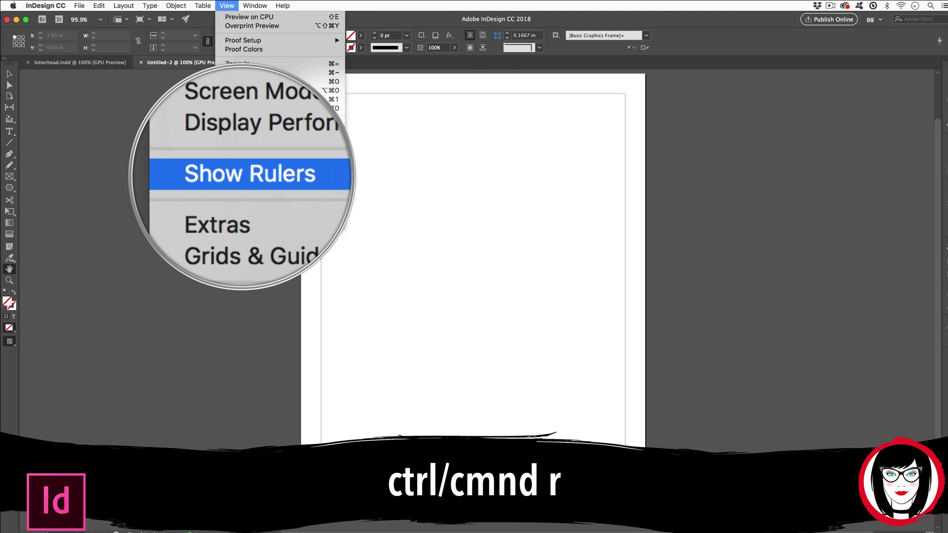
left_click(252, 143)
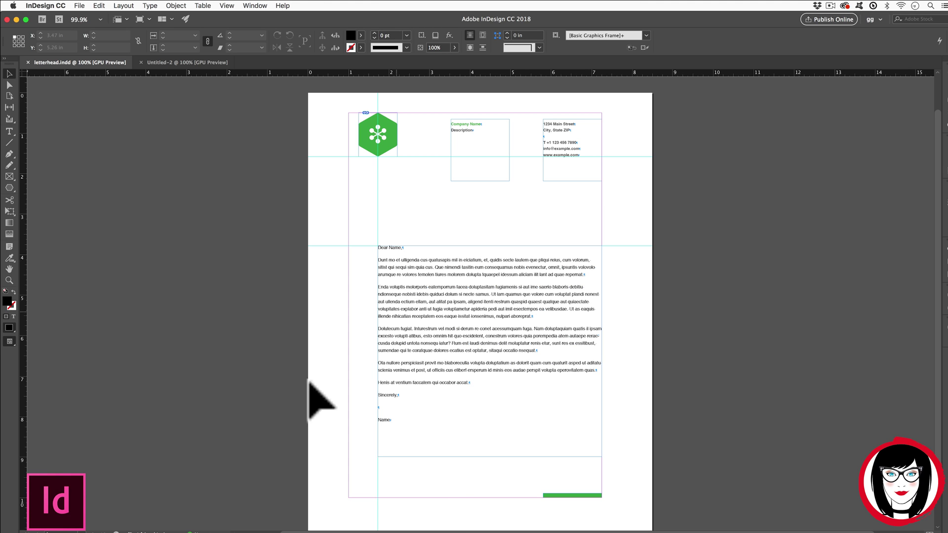
left_click(124, 6)
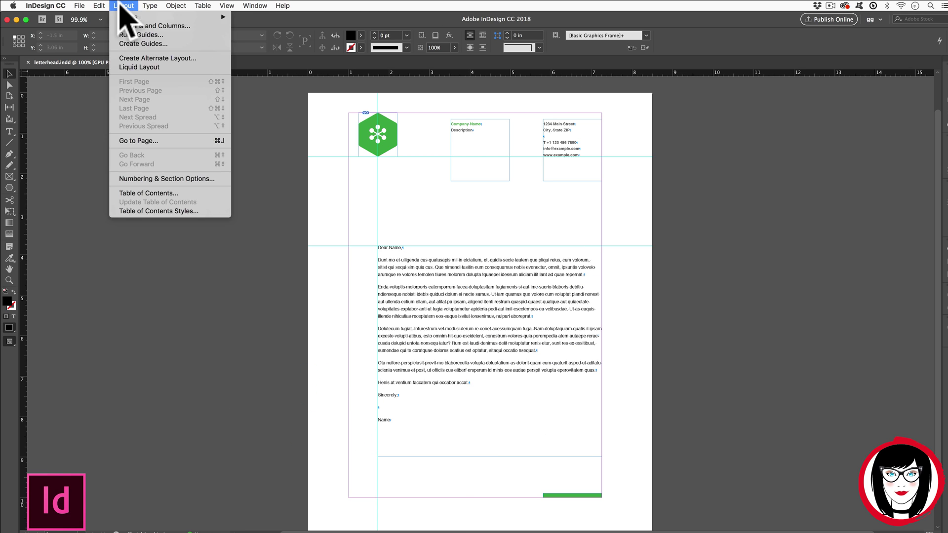
left_click(149, 25)
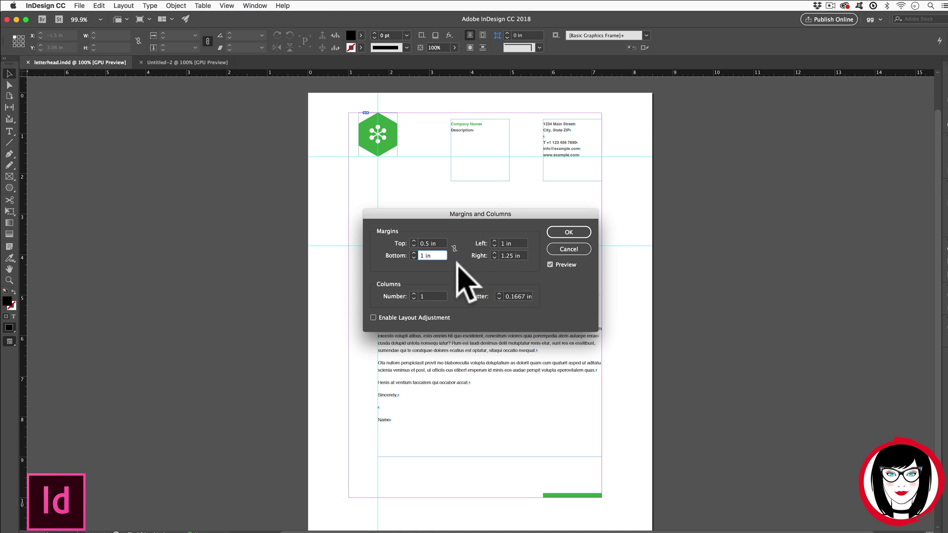
left_click(423, 253)
left_click(576, 252)
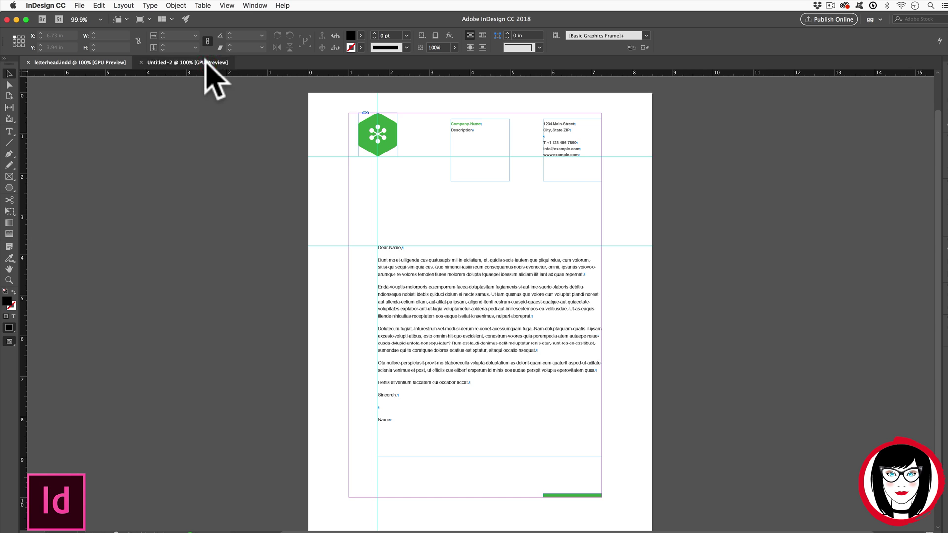
left_click(207, 63)
Step: Set Untitled-2's margins to bottom 1 in, right 1.25 in and left 1 in, keeping top 0.5 in
left_click(124, 6)
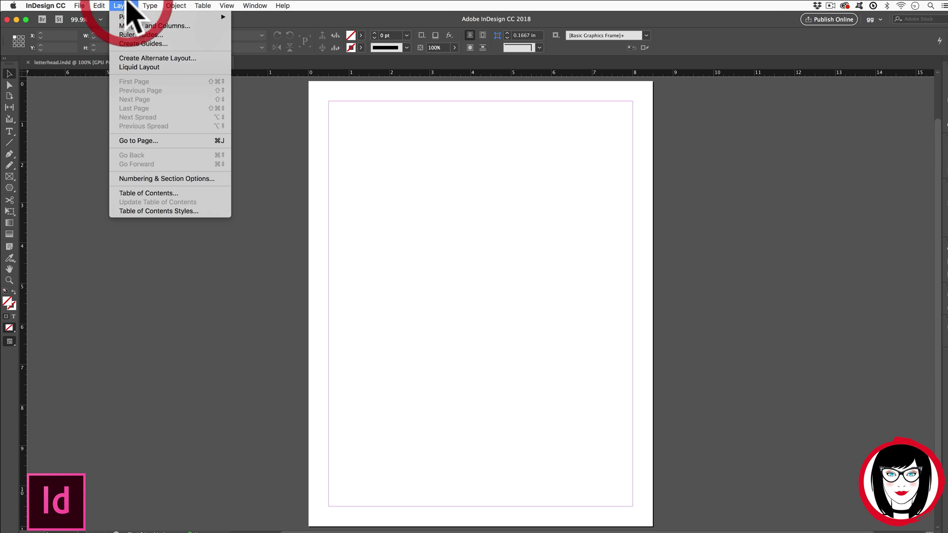
left_click(138, 26)
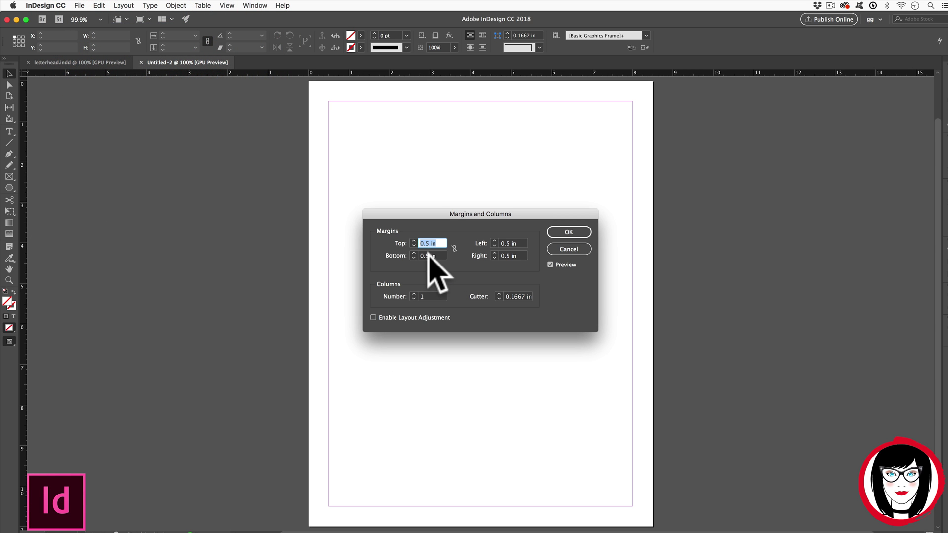
double_click(428, 256)
type("1")
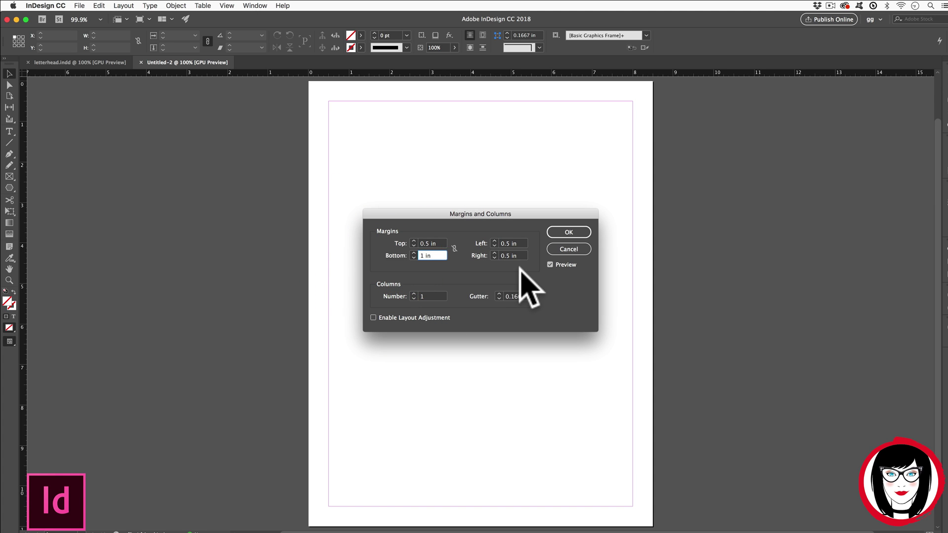
double_click(501, 255)
type("1")
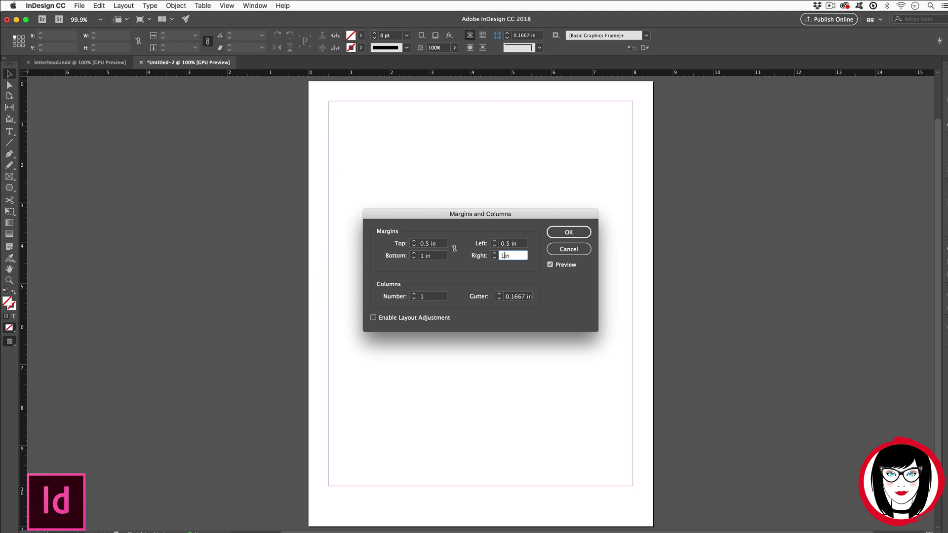
type(".25")
double_click(505, 243)
type("1")
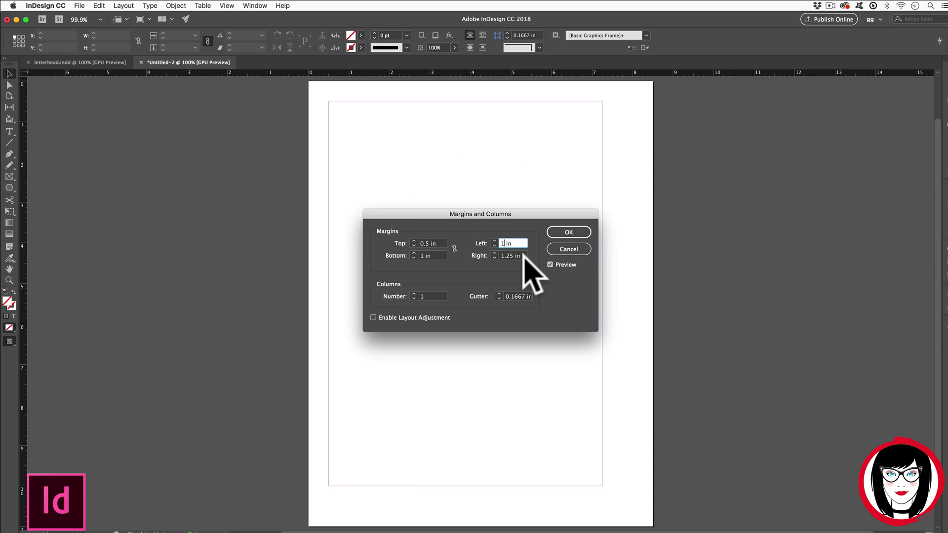
left_click(508, 244)
left_click(563, 233)
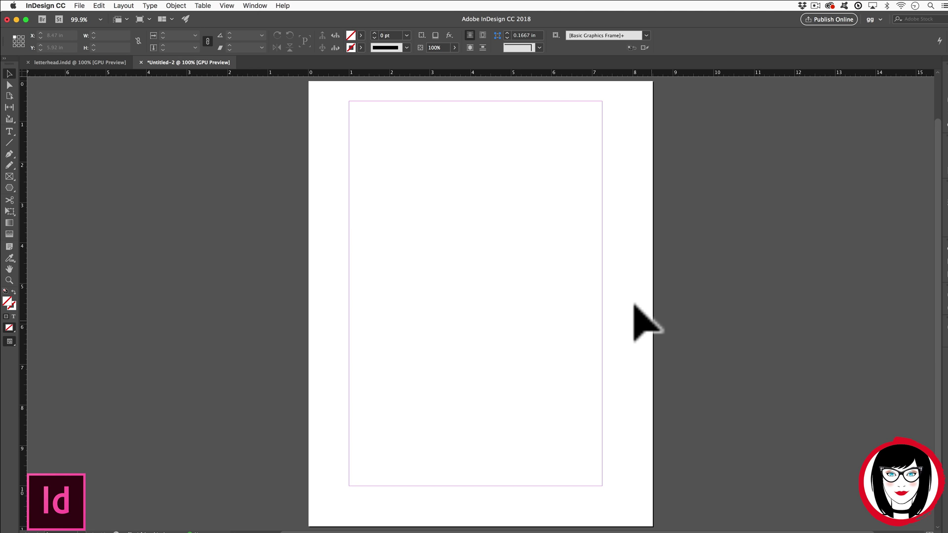
Step: Pull a vertical ruler guide onto the page and position it precisely at X 1.75 in
scroll(634, 306, "left", 2)
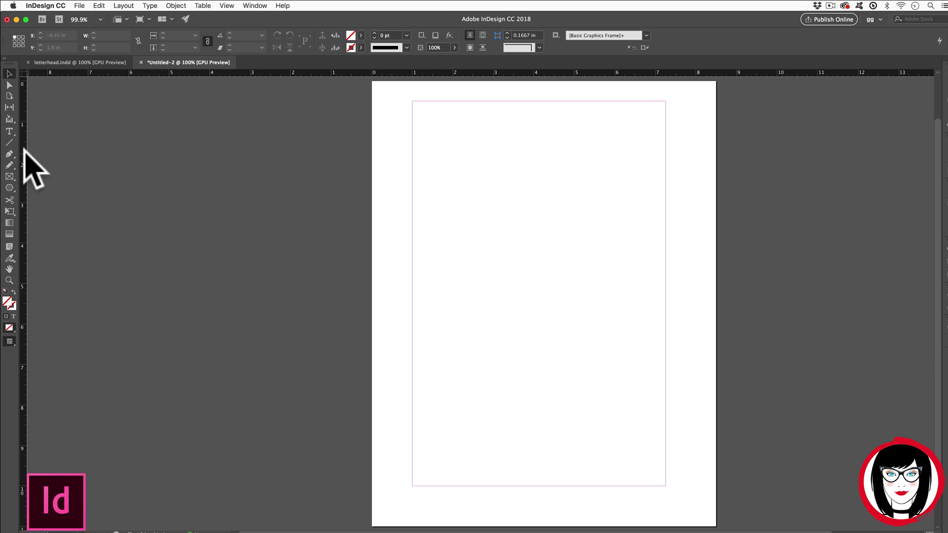
left_click_drag(26, 144, 442, 142)
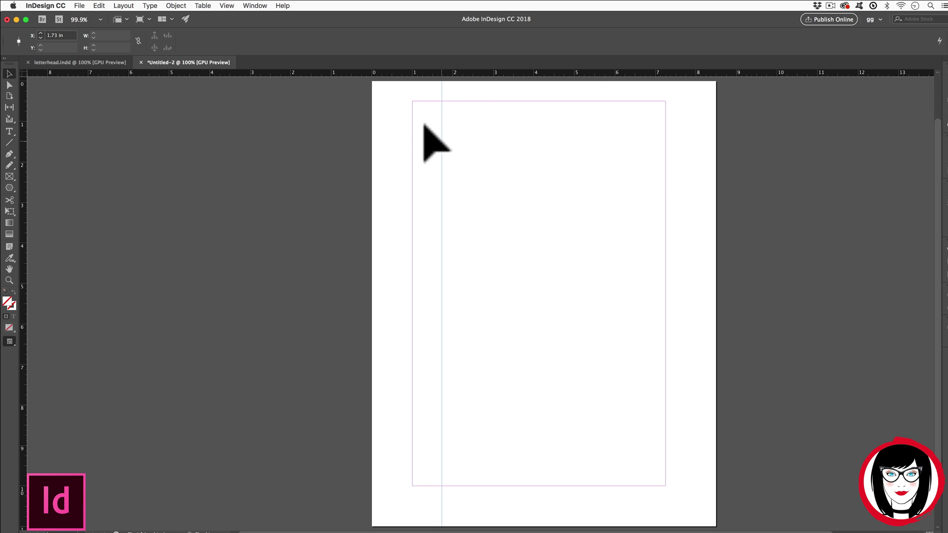
left_click(461, 93)
key("super+equal")
key("super+equal")
key("super+equal")
key("super+equal")
key("super+equal")
key("super+equal")
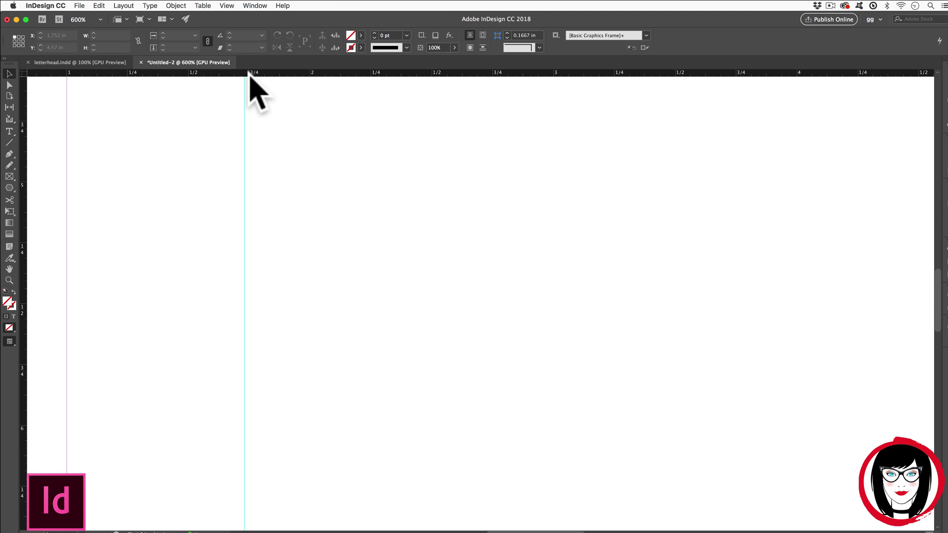
left_click_drag(248, 73, 248, 117)
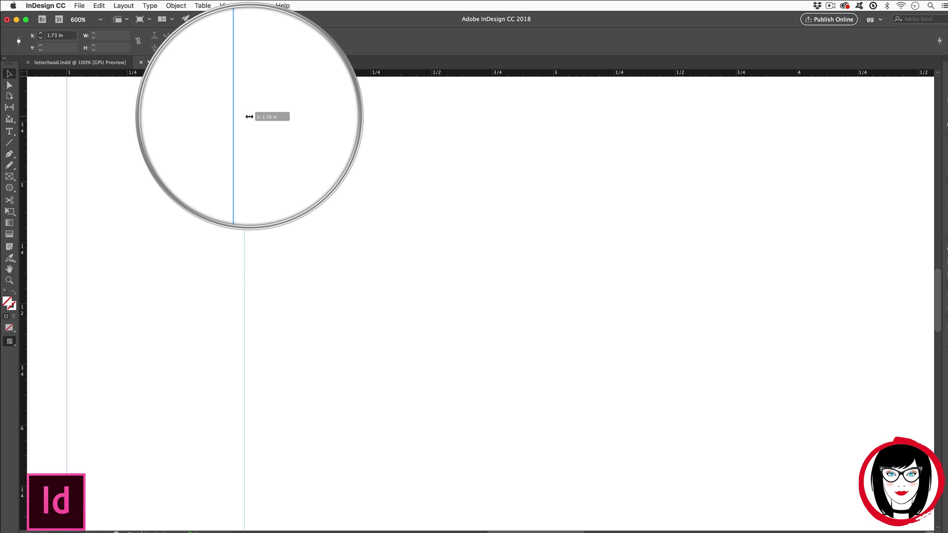
left_click_drag(244, 110, 248, 86)
left_click(325, 148)
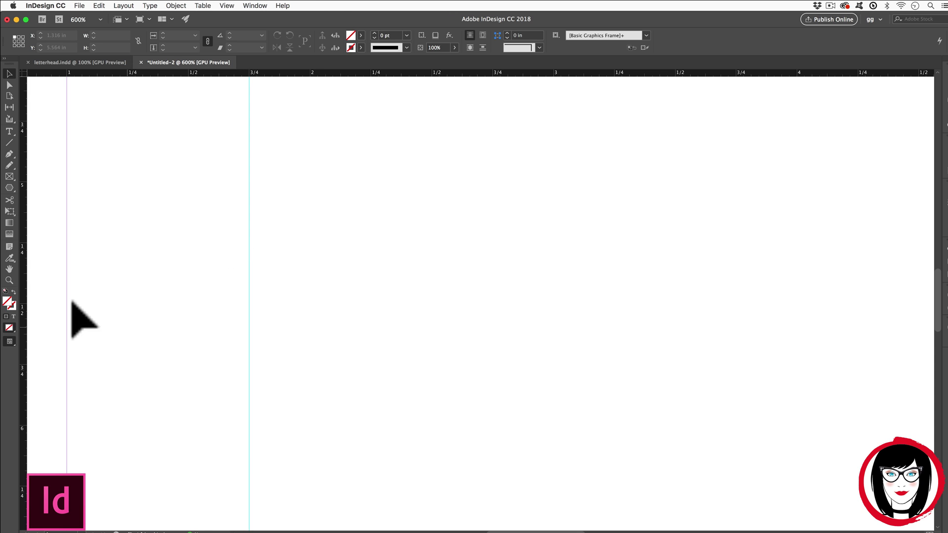
double_click(9, 269)
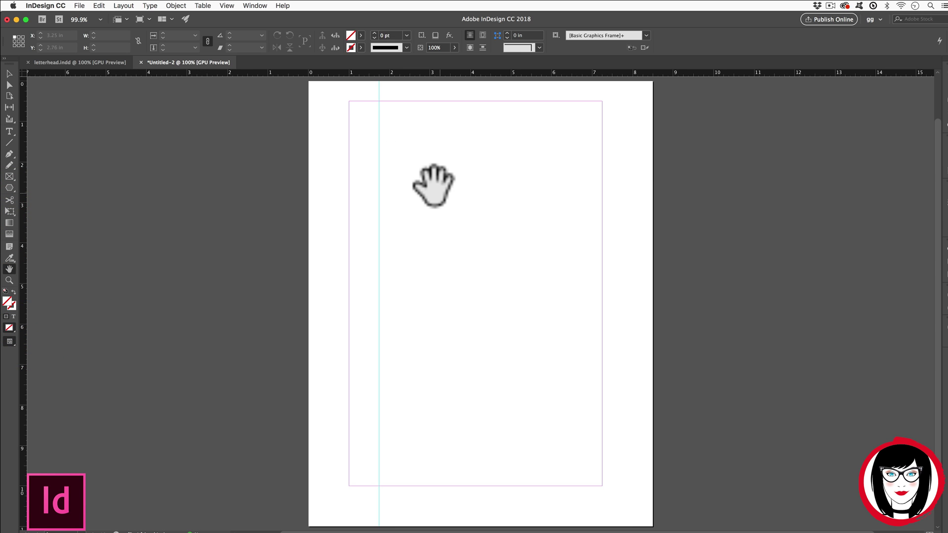
Step: Drag two horizontal ruler guides onto the page at Y 1.5 in and Y 4 in
left_click(226, 5)
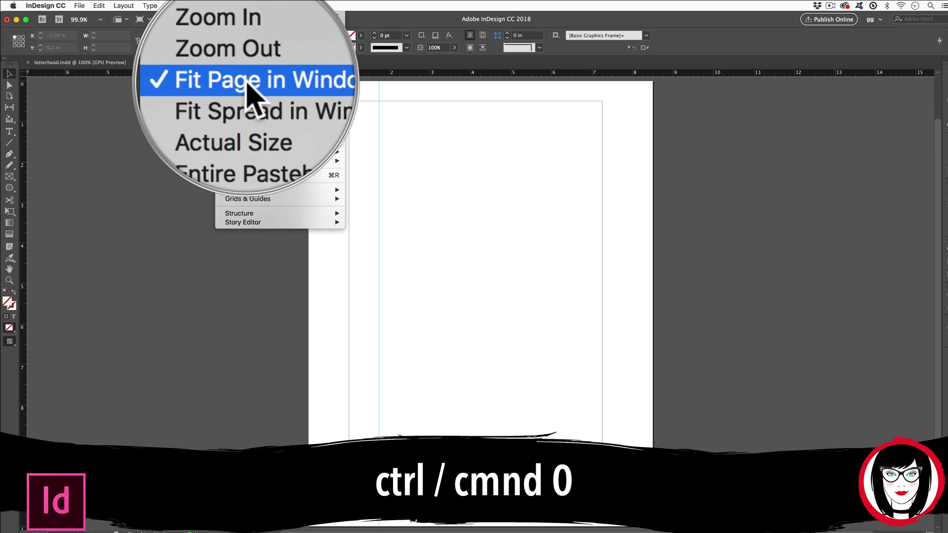
left_click(316, 80)
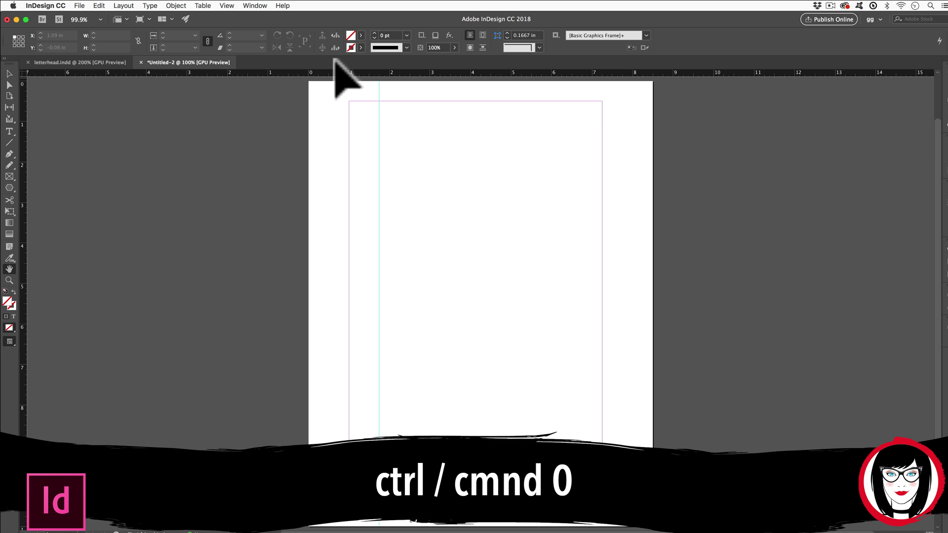
key("super+equal")
key("super+equal")
key("super+equal")
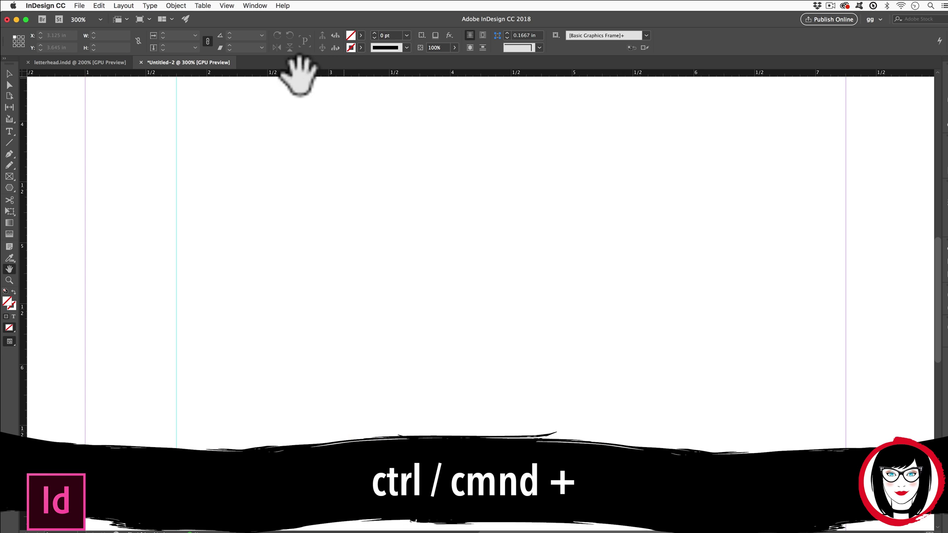
left_click_drag(291, 73, 288, 255)
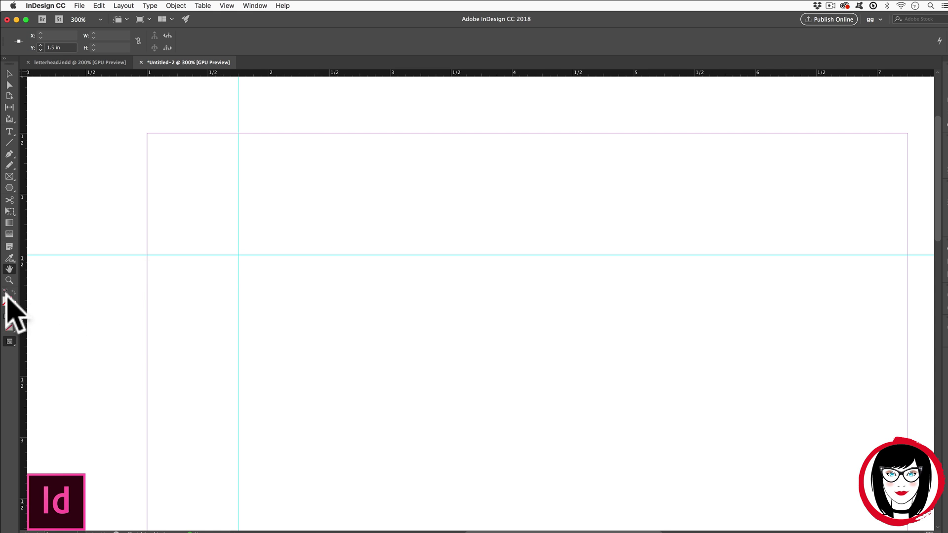
key("super+0")
left_click_drag(324, 73, 353, 243)
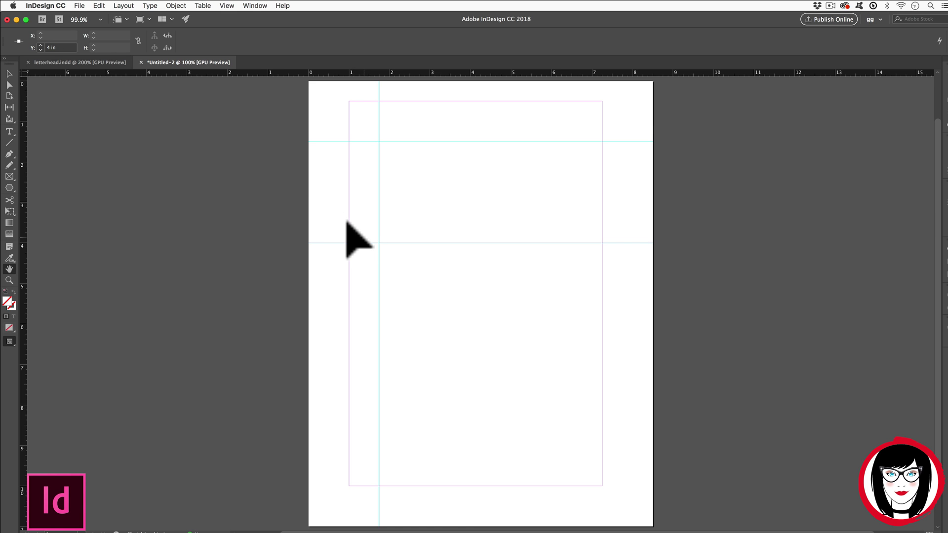
key("super+equal")
key("super+equal")
key("super+equal")
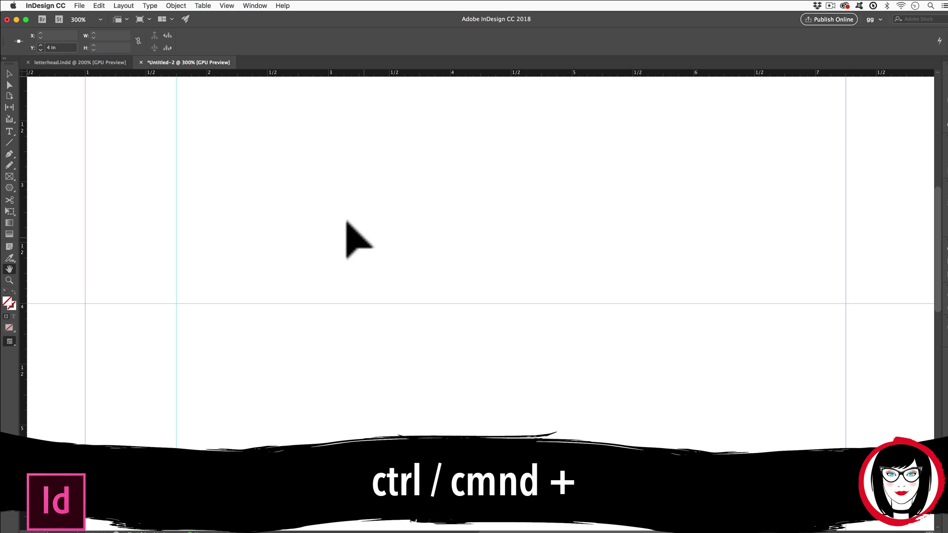
key("super+minus")
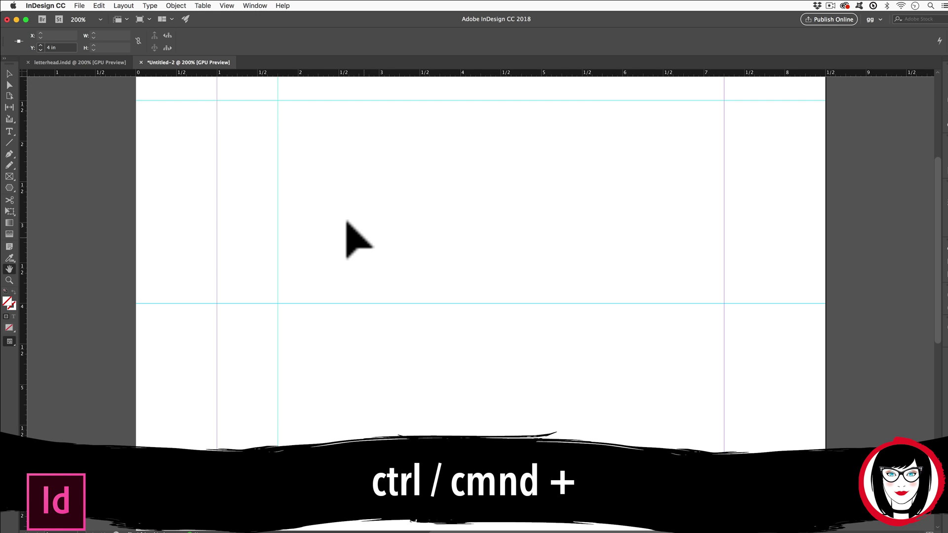
key("super+minus")
key("super+minus")
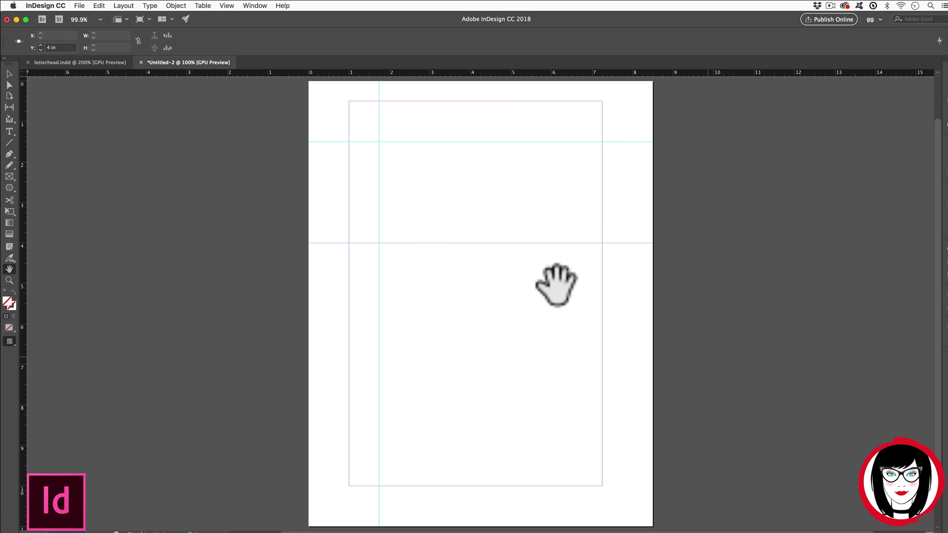
left_click(9, 73)
Step: Switch to the letterhead.indd sample and select its address text frame
left_click(197, 132)
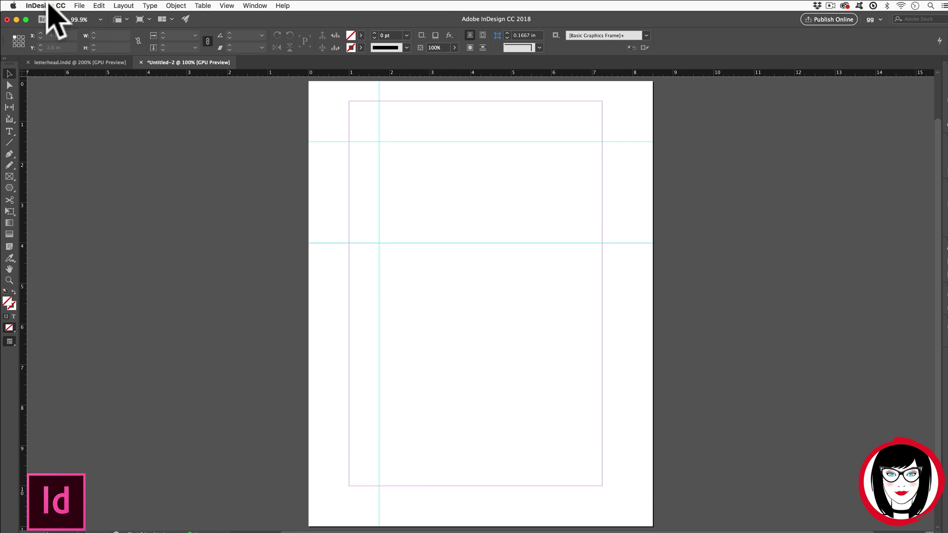
left_click(79, 62)
left_click(538, 213)
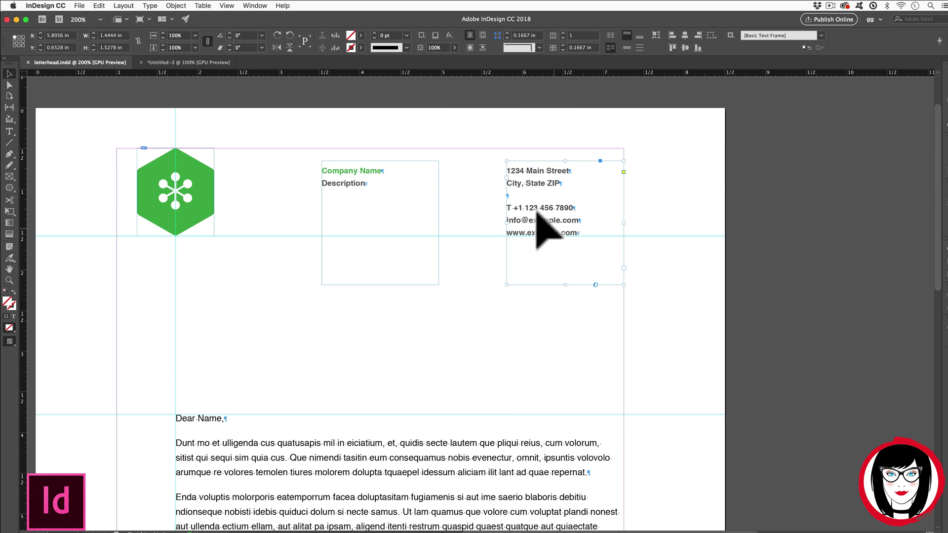
Step: Return to the Untitled-2 document and pick the Type tool for new text frames
left_click(176, 192)
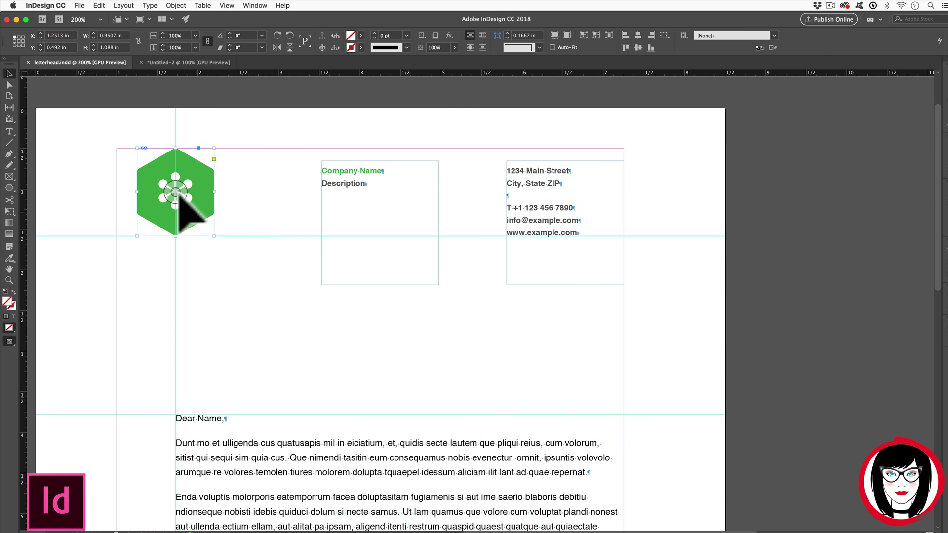
key("super+grave")
key("h")
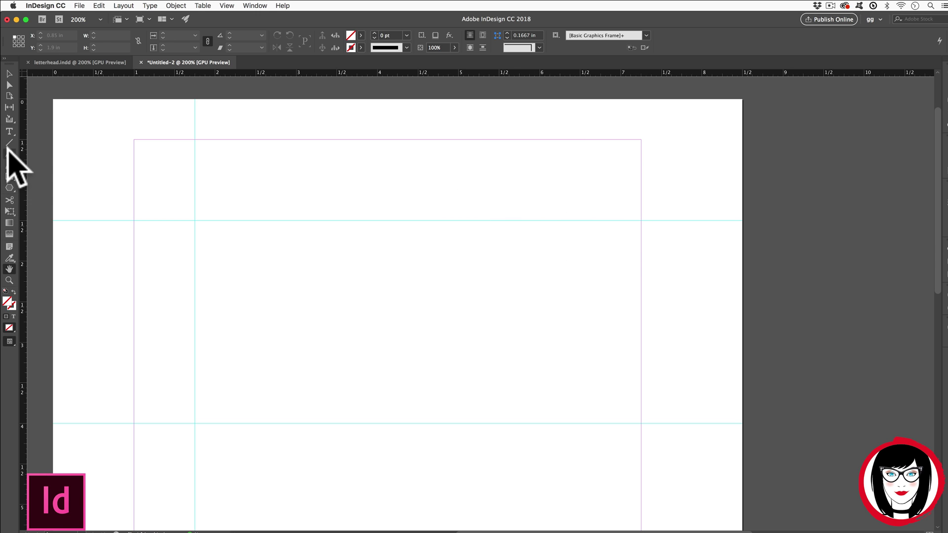
left_click(9, 132)
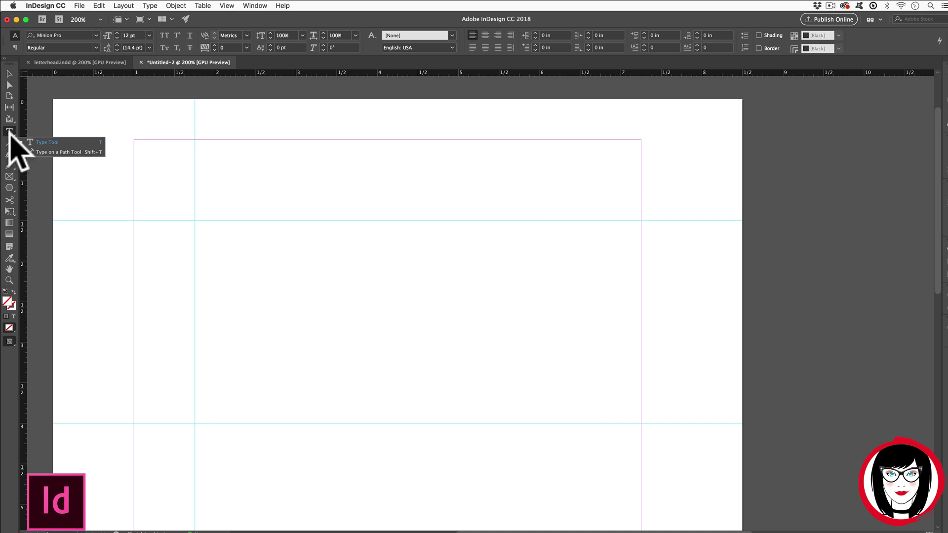
left_click(30, 137)
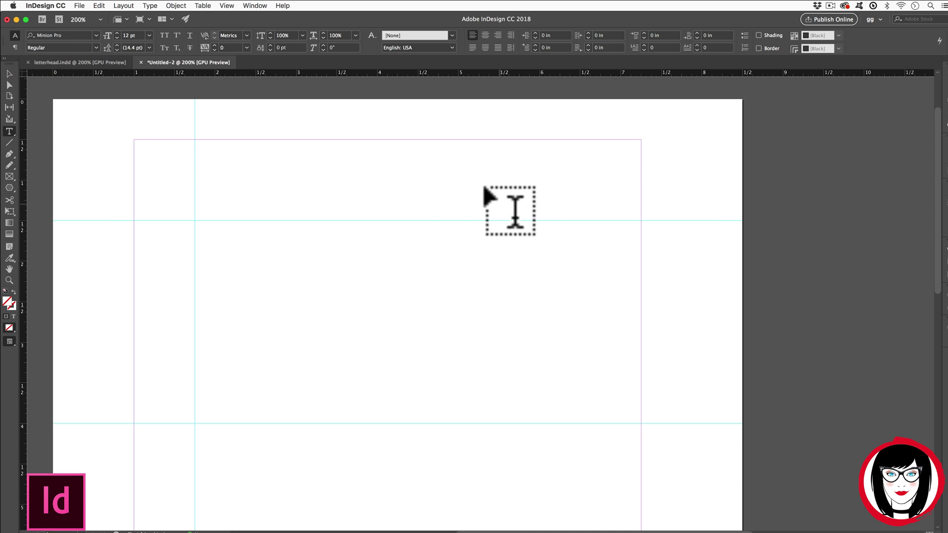
Step: Draw a top-right text frame, paste the address and contact text, and snap it to the margins
mouse_move(501, 221)
left_mouse_down()
mouse_move(674, 326)
mouse_move(635, 407)
mouse_move(641, 393)
left_mouse_up()
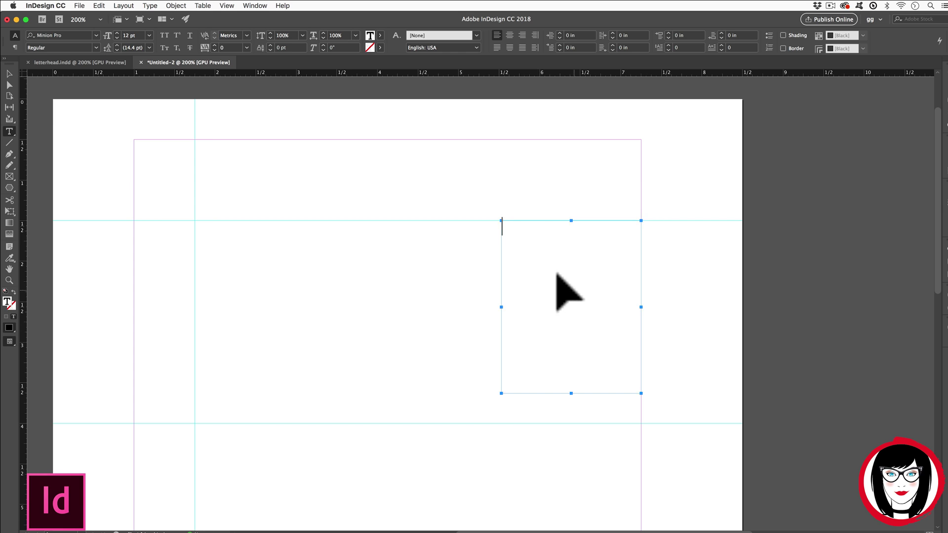
key("super+v")
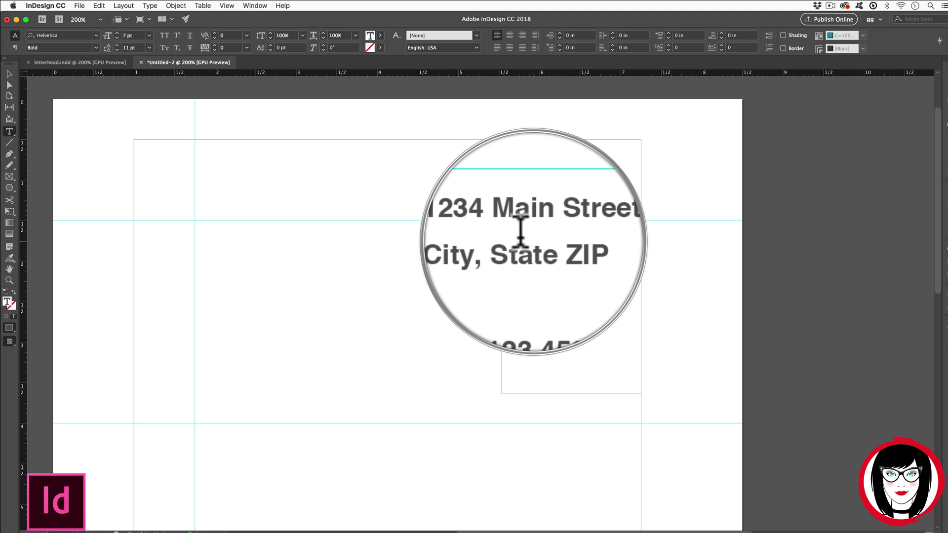
left_click(499, 258)
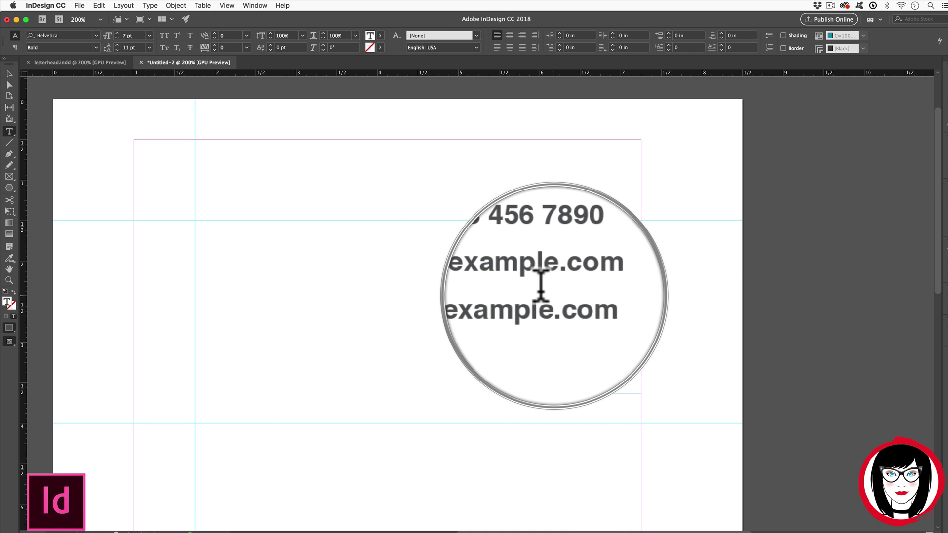
key("Escape")
left_click_drag(546, 244, 554, 219)
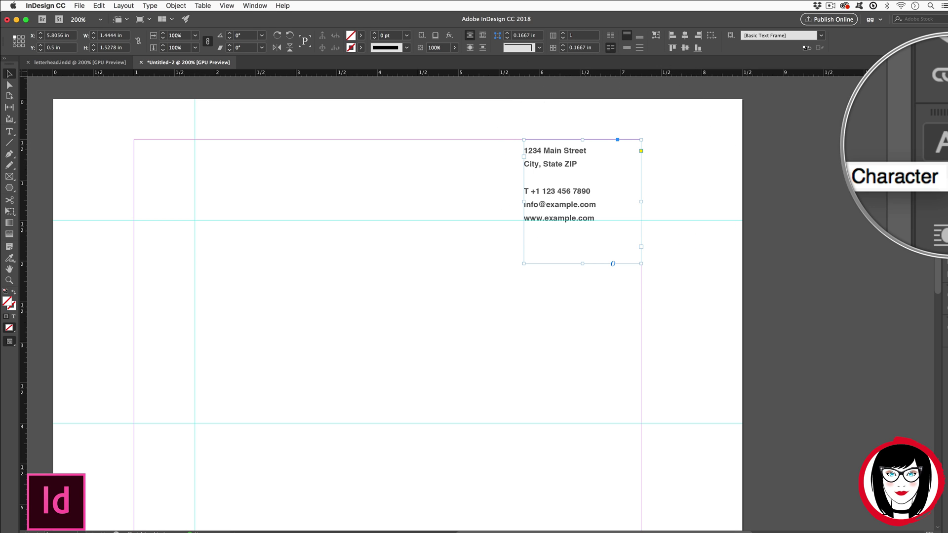
Step: Show the Character panel and select the address text to confirm Helvetica Bold 7 pt
left_click(941, 144)
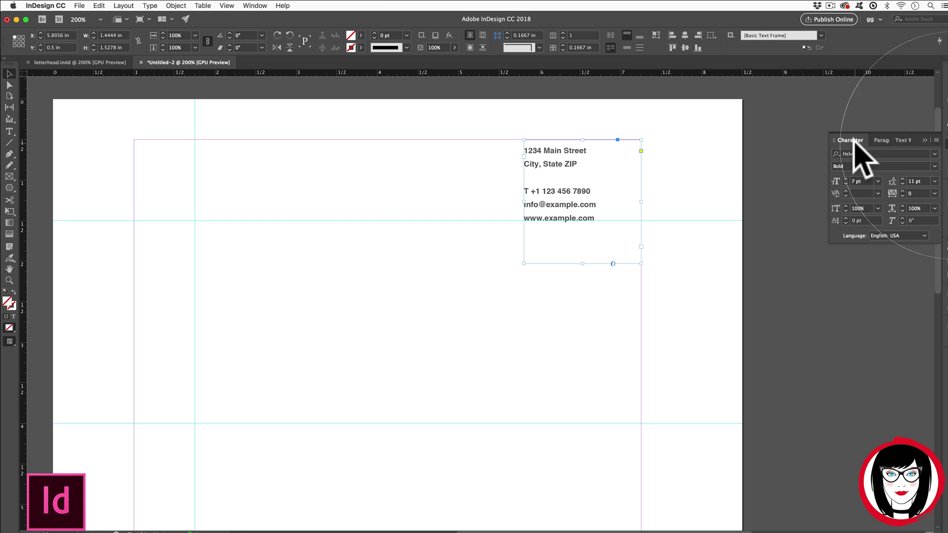
left_click(255, 5)
mouse_move(272, 221)
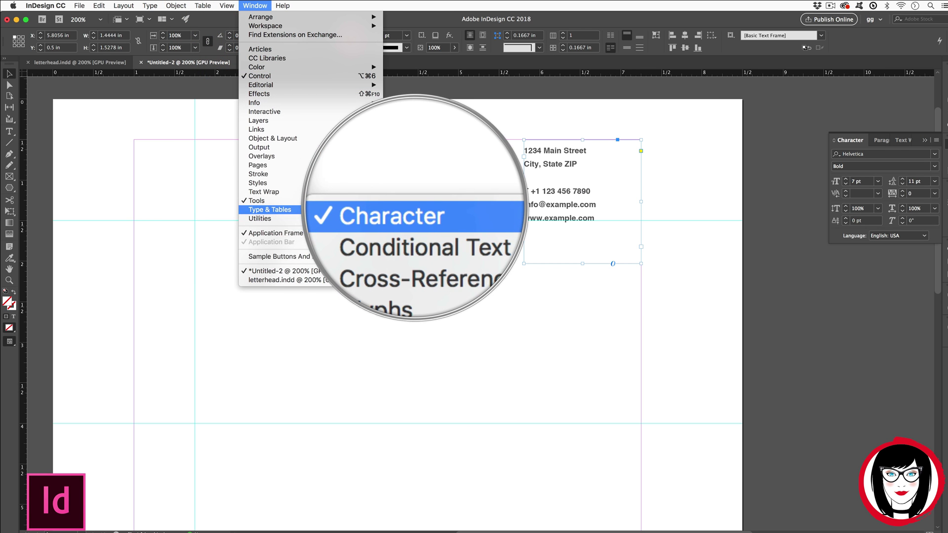
left_click(395, 210)
double_click(588, 206)
left_click_drag(595, 218, 493, 148)
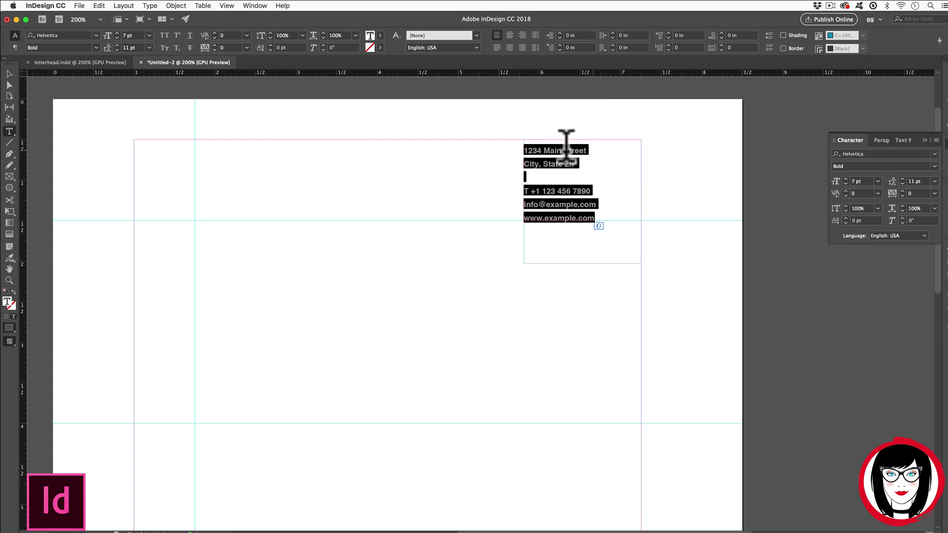
Step: Leave text editing, select the address frame, and begin dragging a copy of it leftward
left_click(533, 148)
left_click(546, 191)
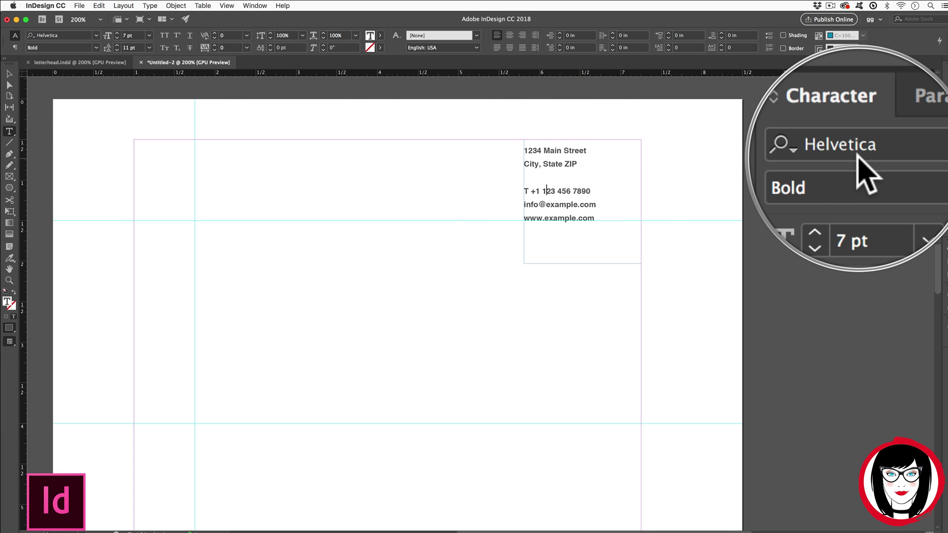
key("Escape")
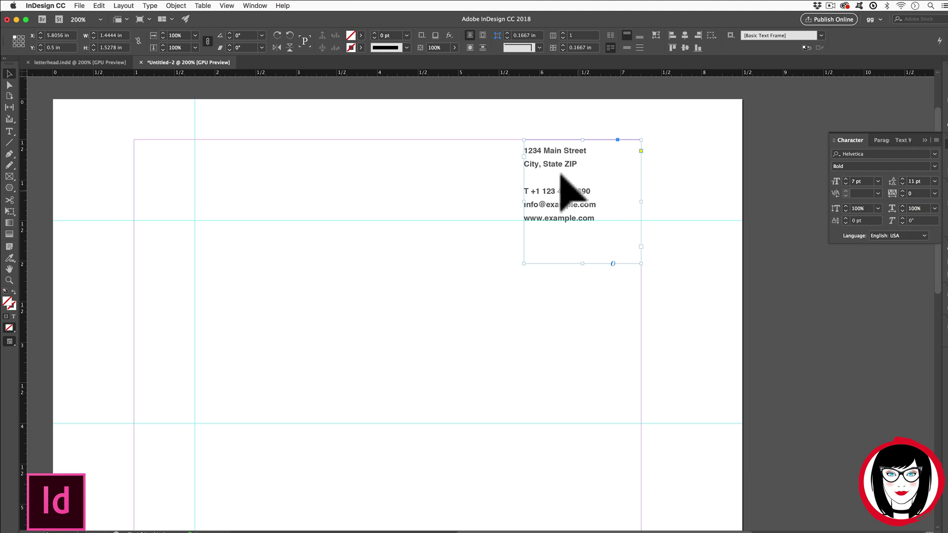
left_click_drag(577, 190, 494, 195)
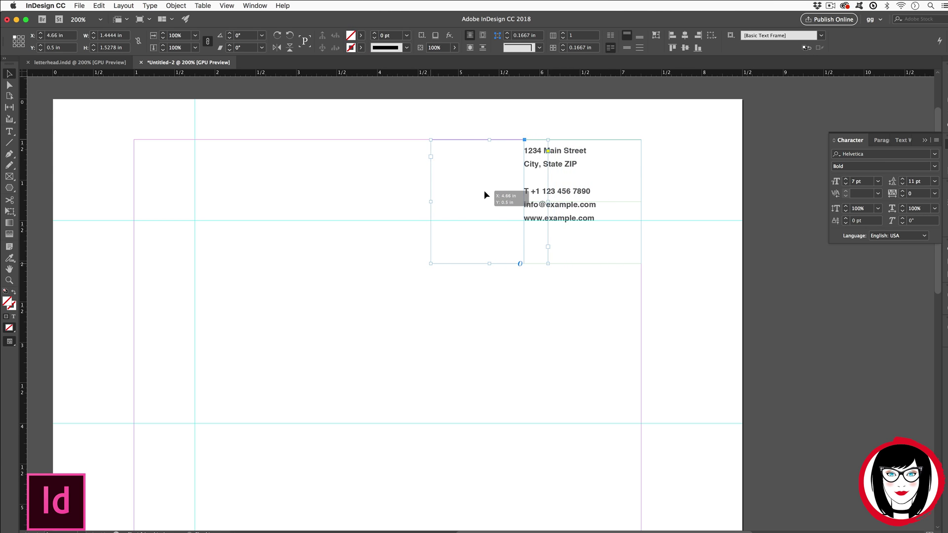
Step: Drop the duplicate address frame at X 4.125 in, left of the original on the same top edge
left_click_drag(484, 191, 442, 193)
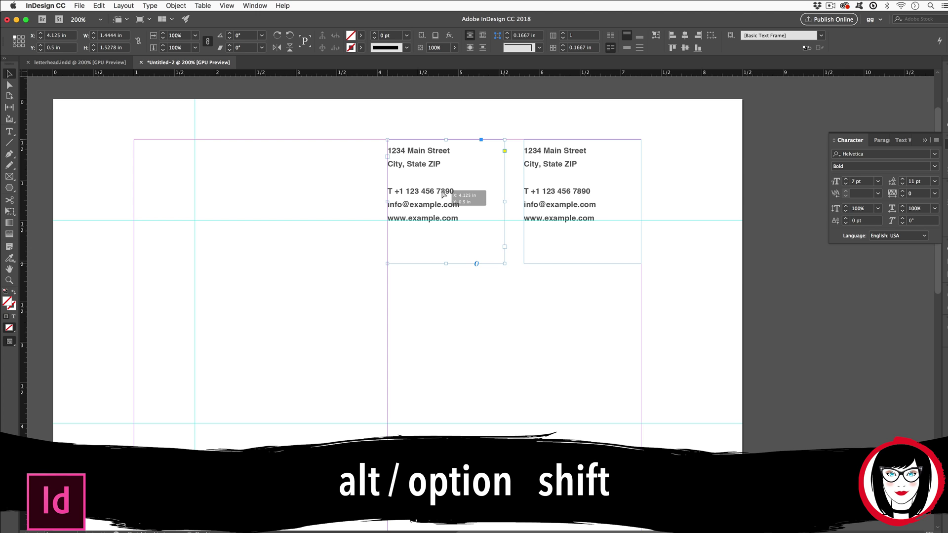
left_click_drag(442, 193, 442, 194)
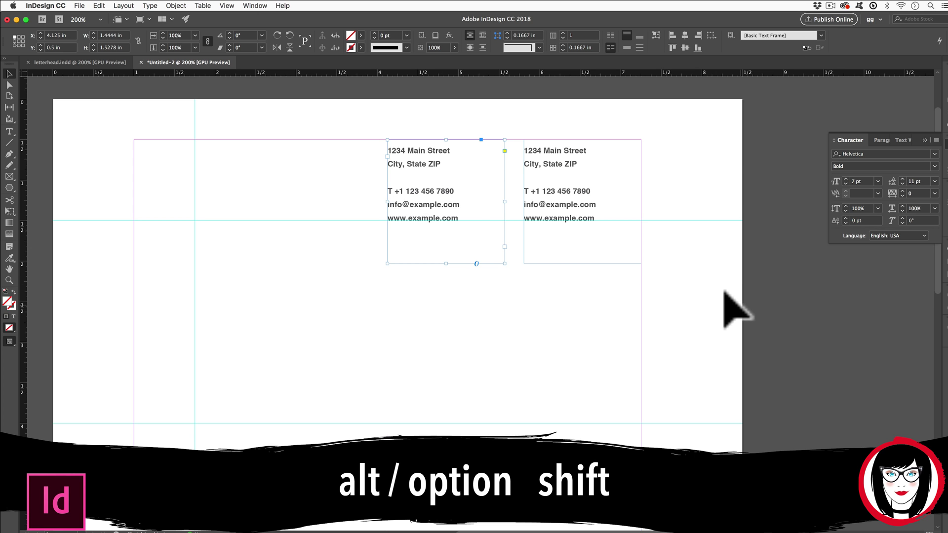
left_click(431, 195)
left_click(446, 205)
Step: Replace the duplicate frame's text with 'Company Name' and 'Tagline' on two lines
key("super+a")
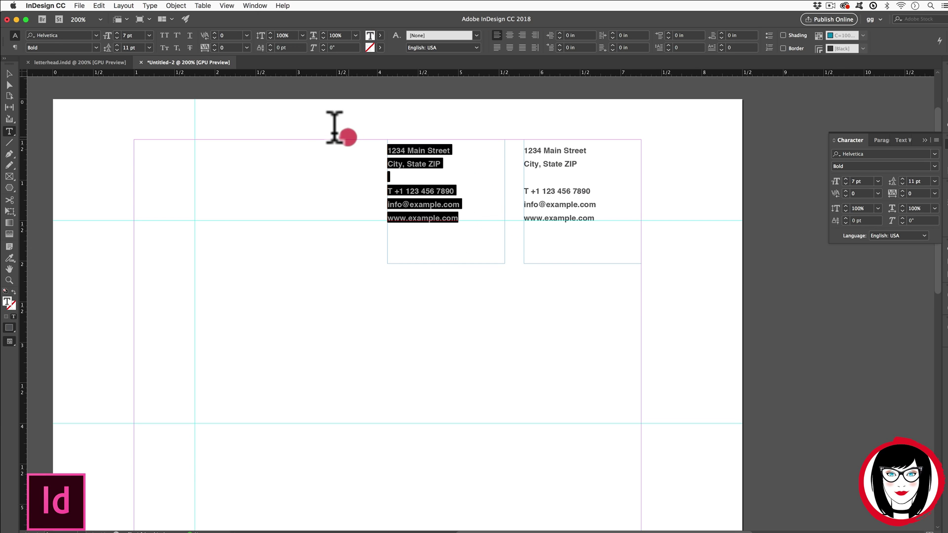
type("C")
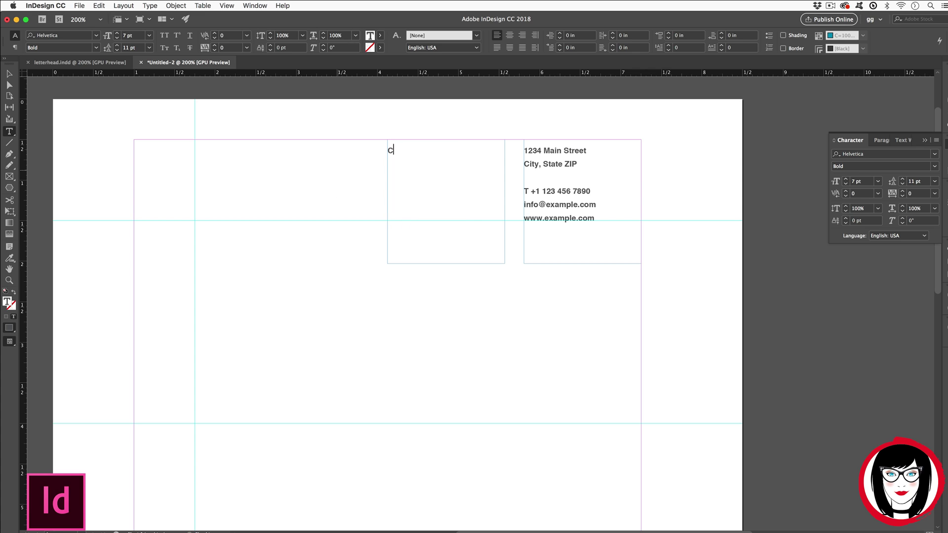
type("ompany Name")
key("Return")
type("Tagline")
Step: Apply the green swatch to the Company Name text, then deselect everything
left_click(546, 212)
key("super+a")
left_click_drag(590, 217, 499, 141)
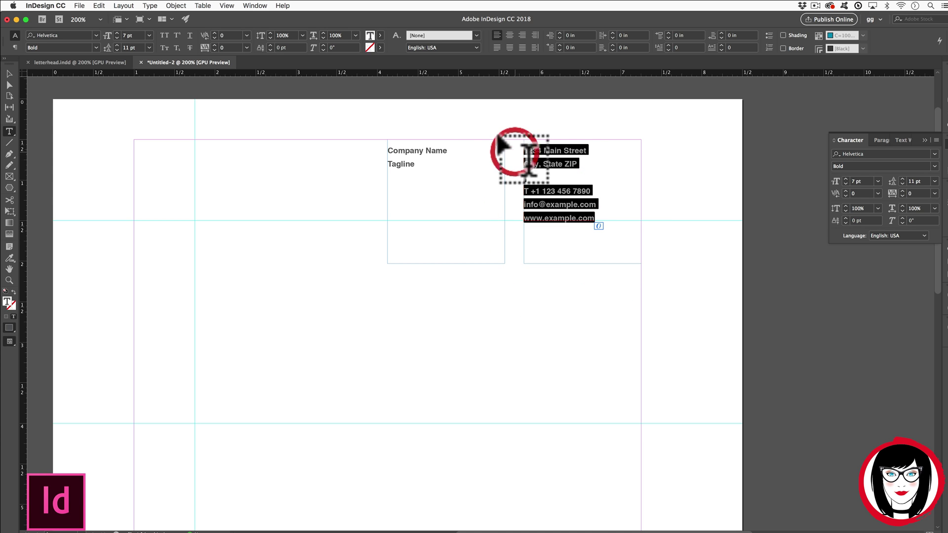
left_click(381, 36)
scroll(301, 95, "down", 3)
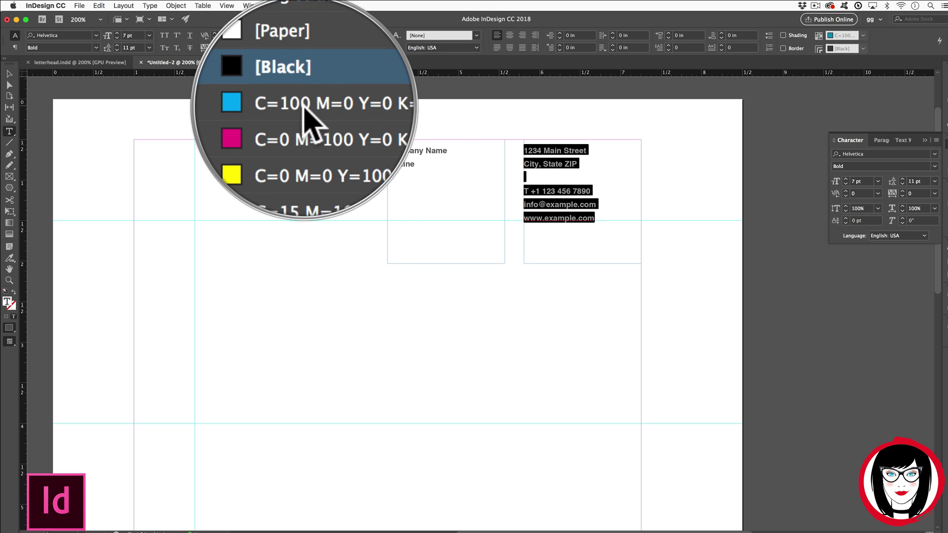
scroll(300, 124, "up", 3)
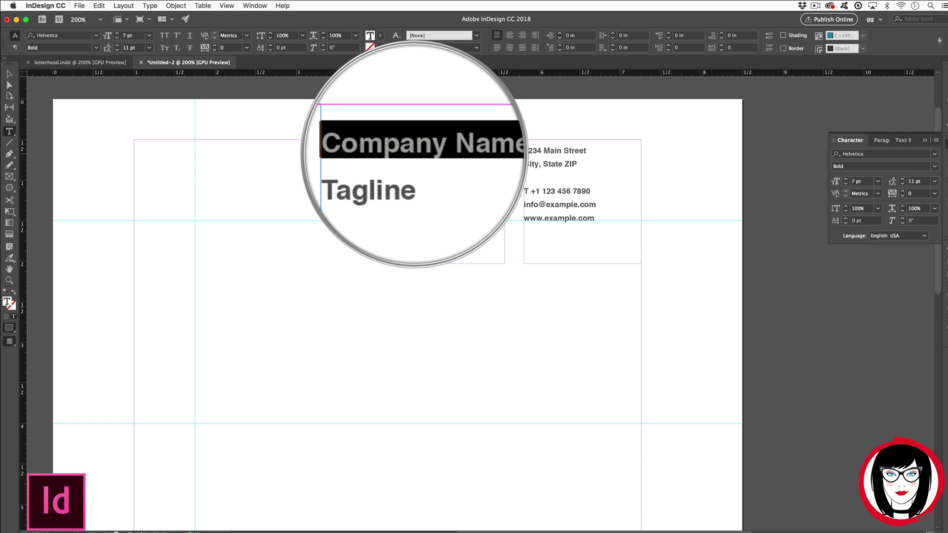
left_click(375, 36)
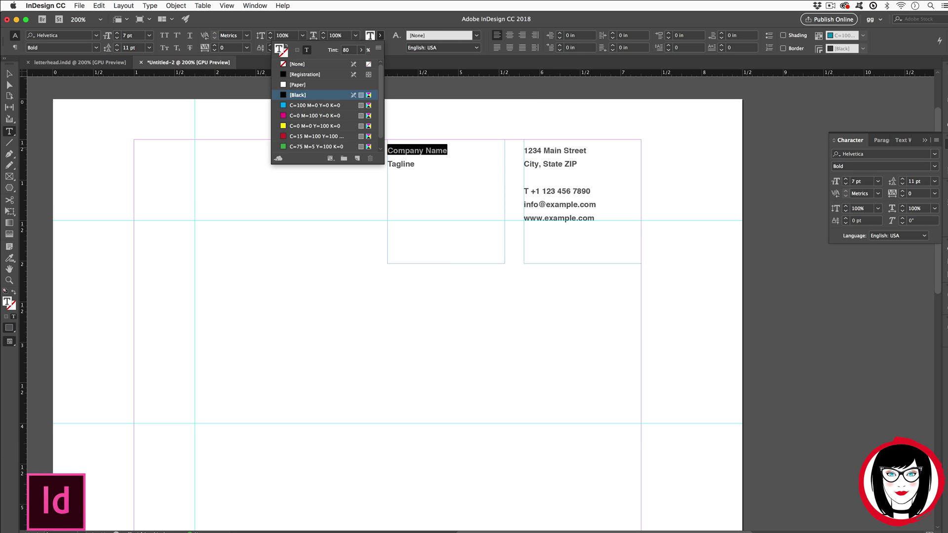
left_click(316, 147)
key("Escape")
left_click(594, 322)
scroll(539, 148, "down", 2)
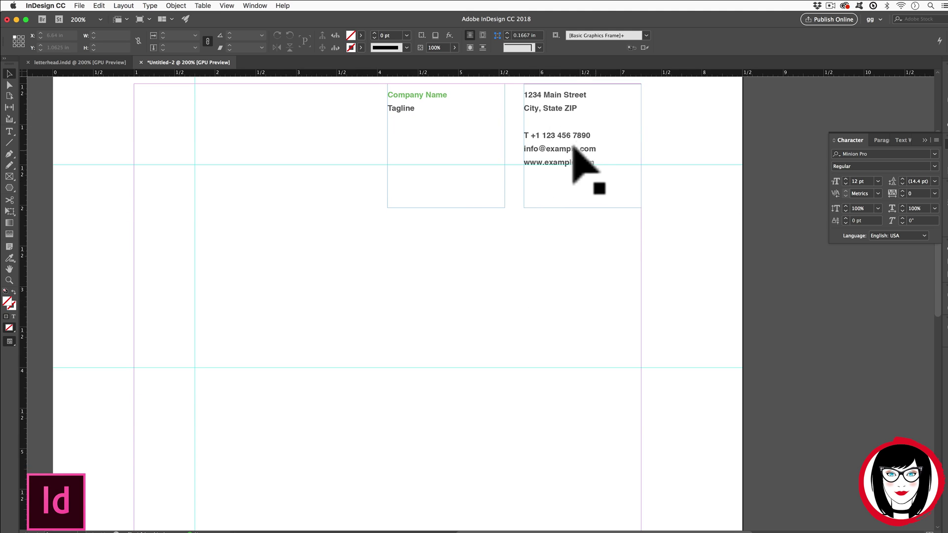
left_click(256, 154)
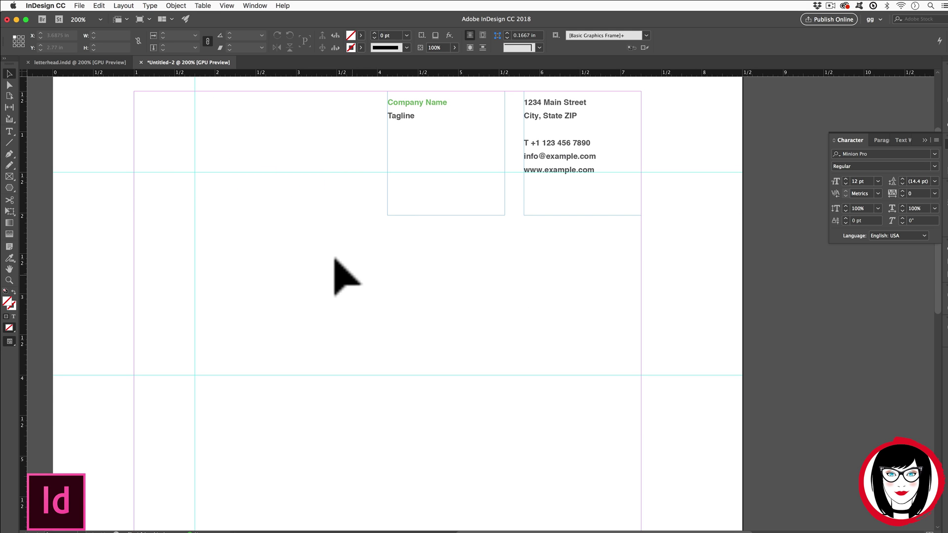
Step: Place logo.eps from the _images folder, sorting the file list by name to find it
left_click(289, 280)
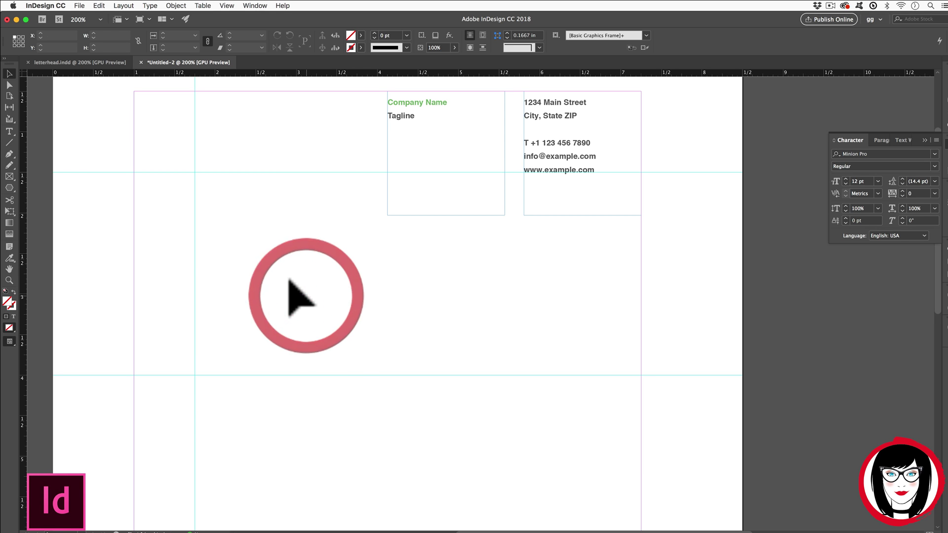
left_click(79, 5)
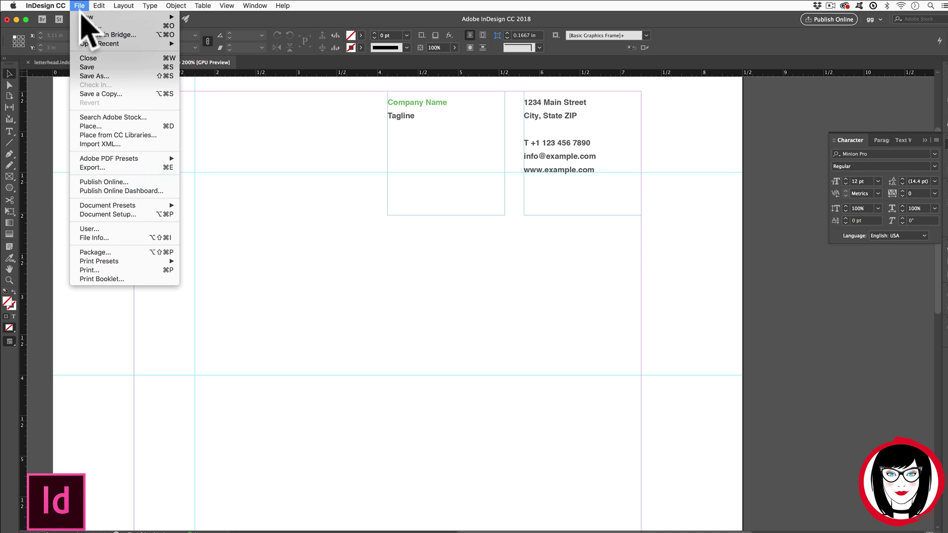
left_click(95, 126)
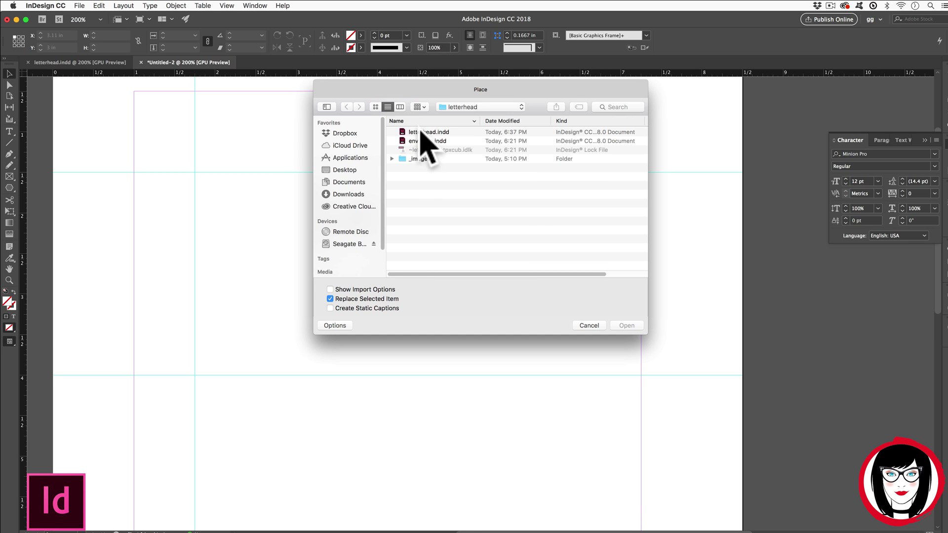
left_click(422, 122)
left_click(418, 122)
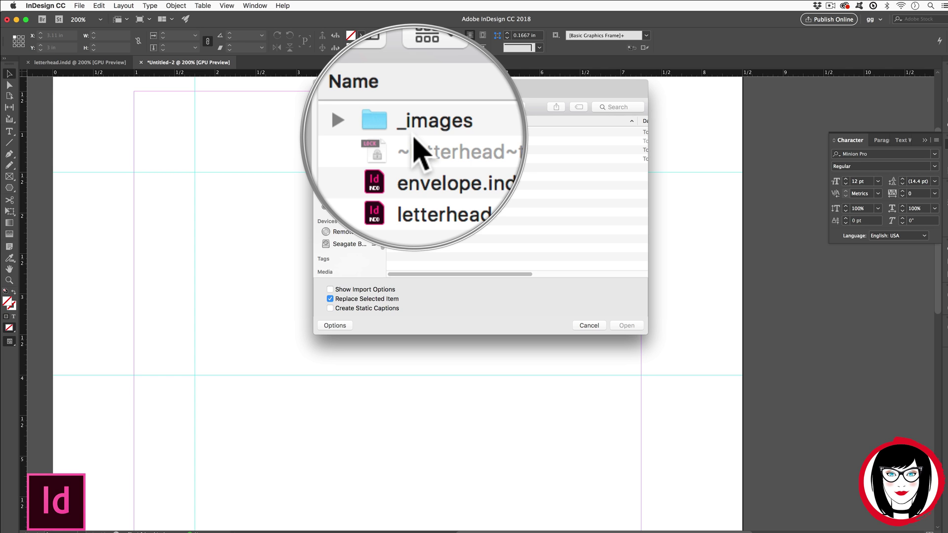
double_click(414, 132)
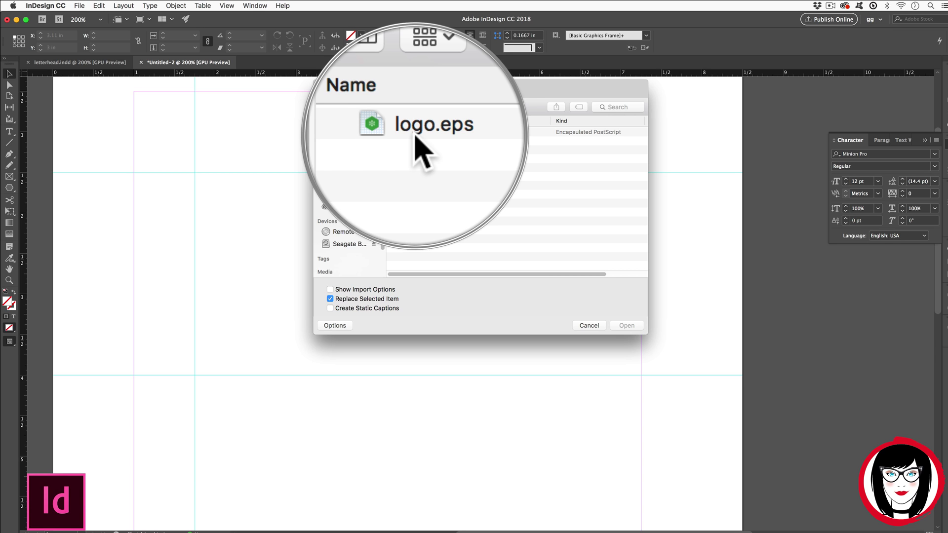
left_click(412, 132)
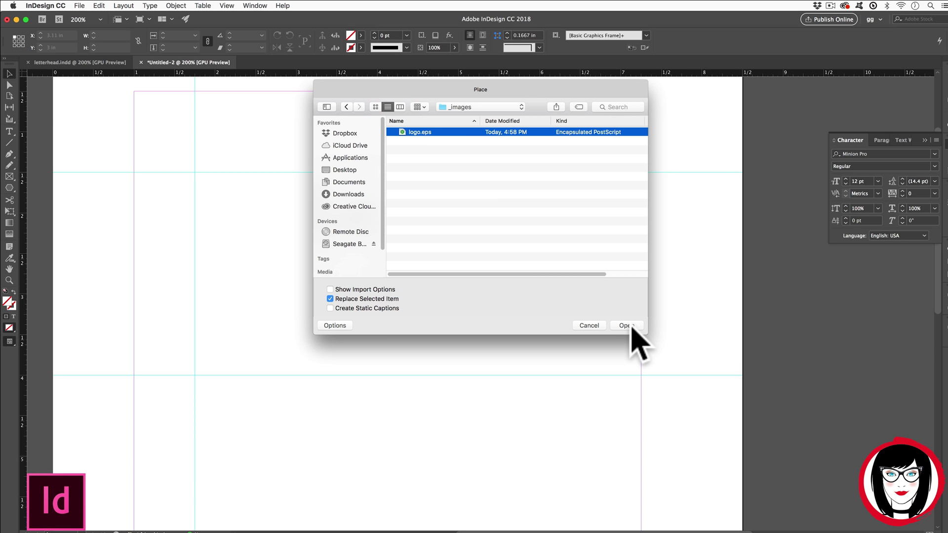
left_click(631, 327)
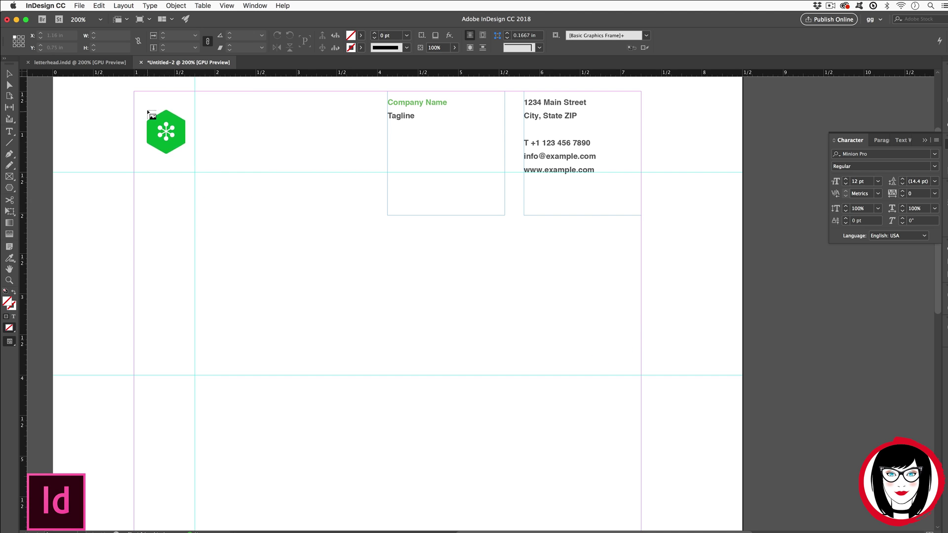
Step: Draw the logo frame from the top-left margin corner, then undo the placement
left_click_drag(134, 91, 244, 177)
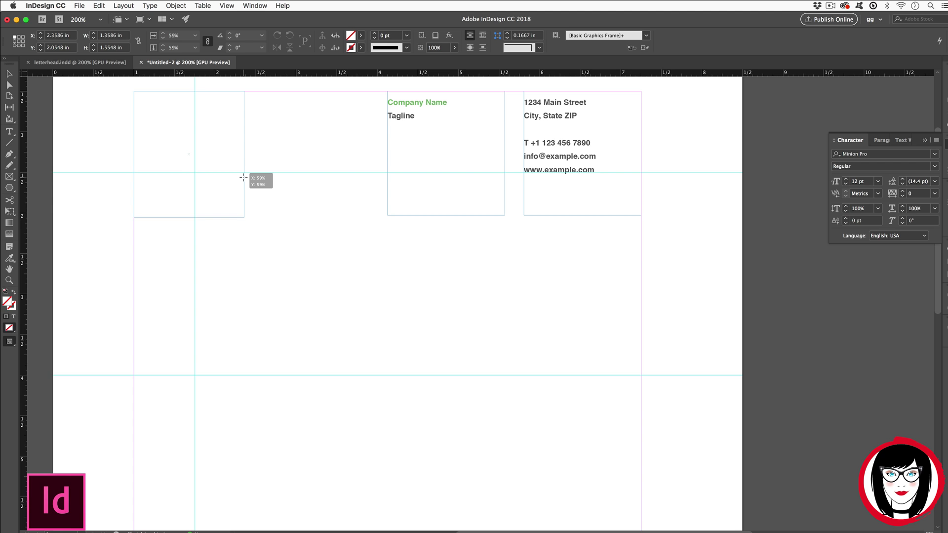
left_click_drag(243, 177, 244, 178)
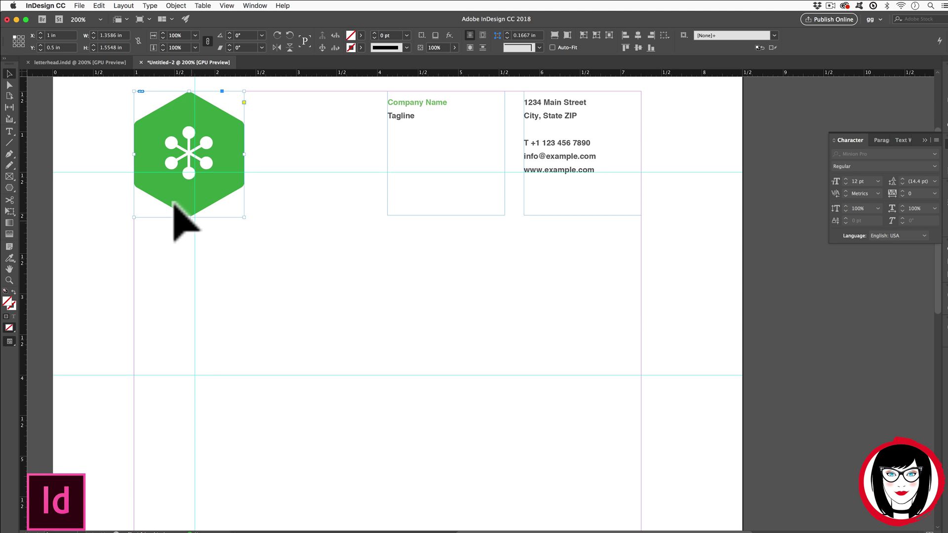
key("super+z")
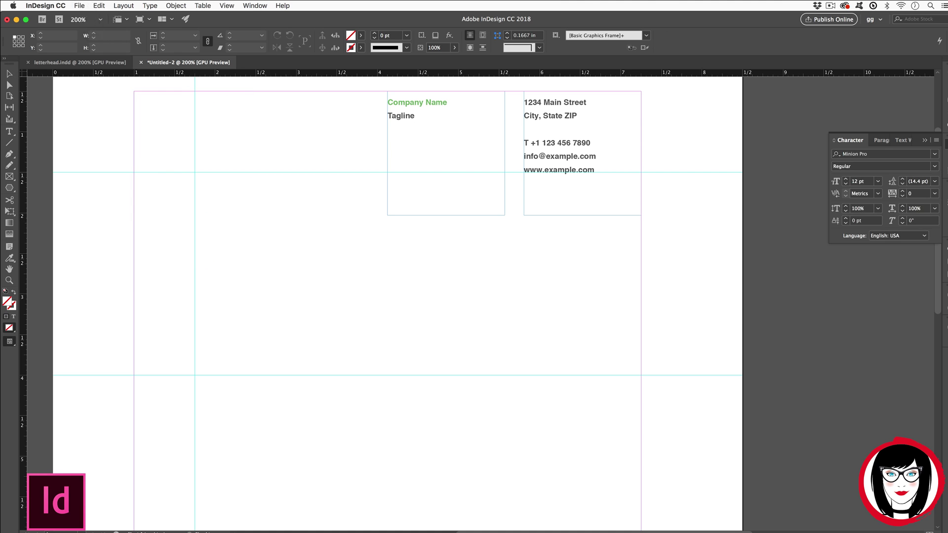
left_click(79, 6)
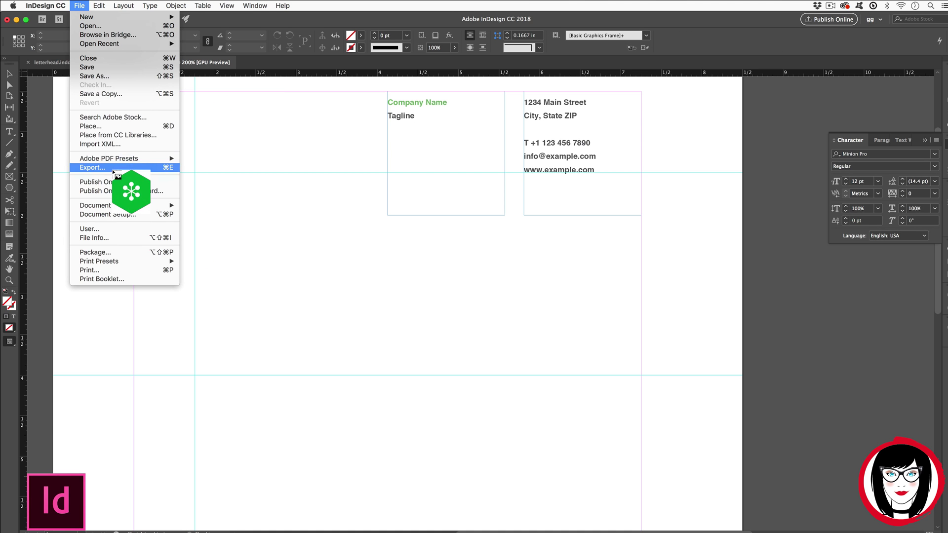
Step: Place logo.eps again in a frame about 1.335 in wide from the top-left margin corner
left_click(106, 127)
left_click(422, 132)
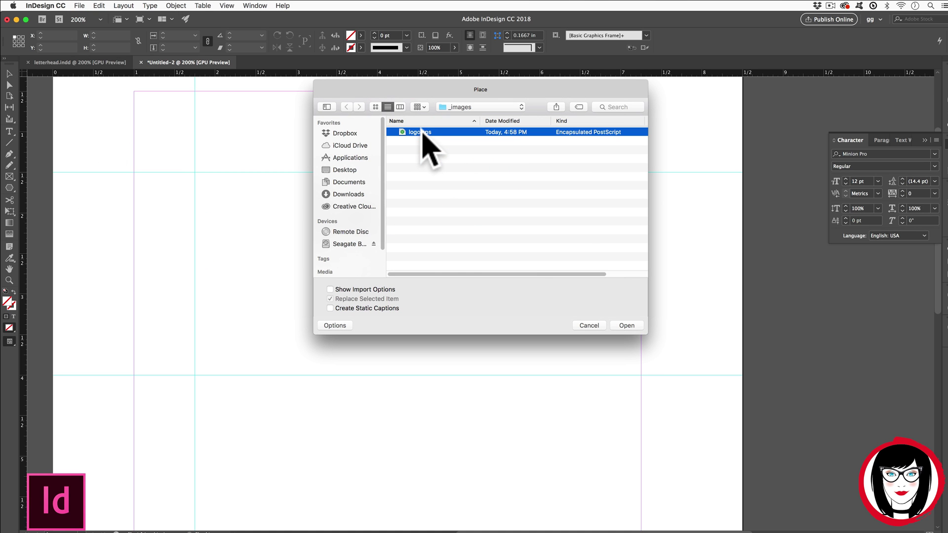
left_click(623, 326)
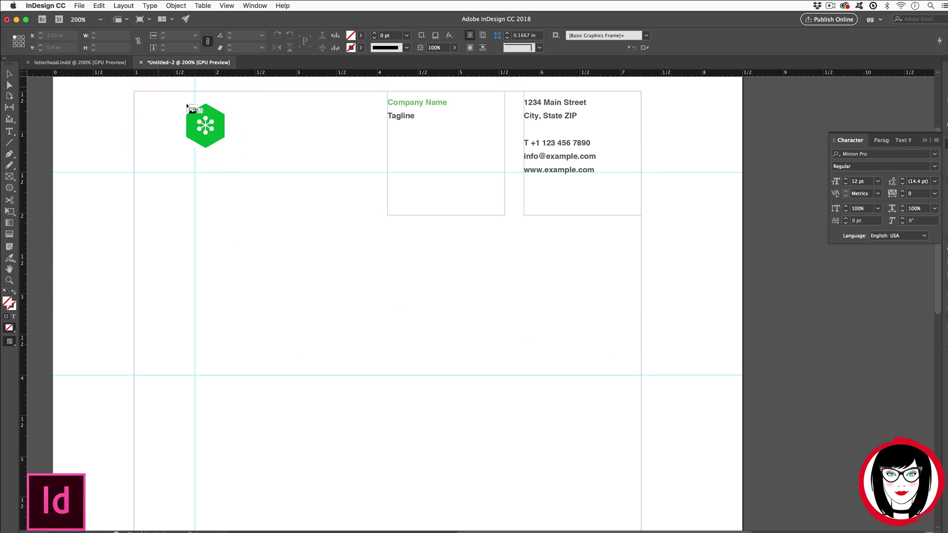
left_click_drag(135, 92, 245, 215)
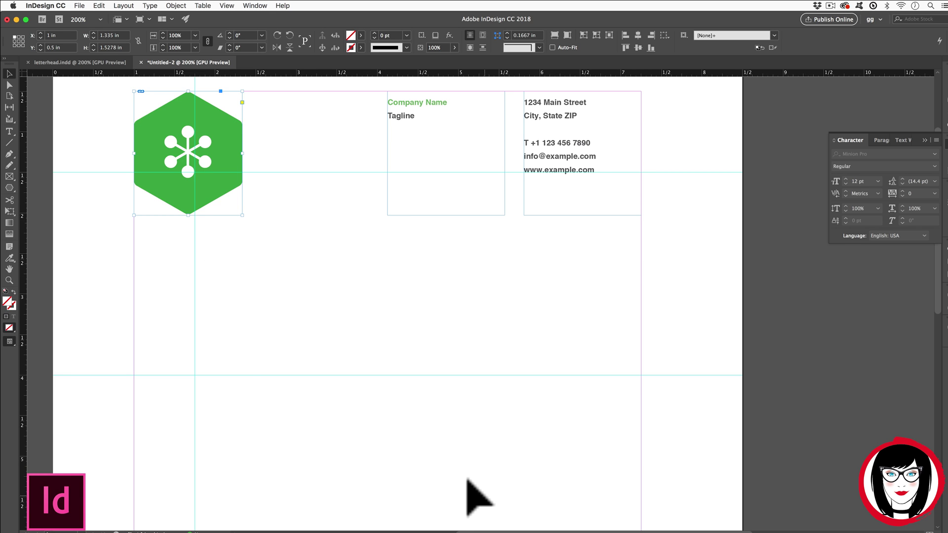
mouse_move(216, 174)
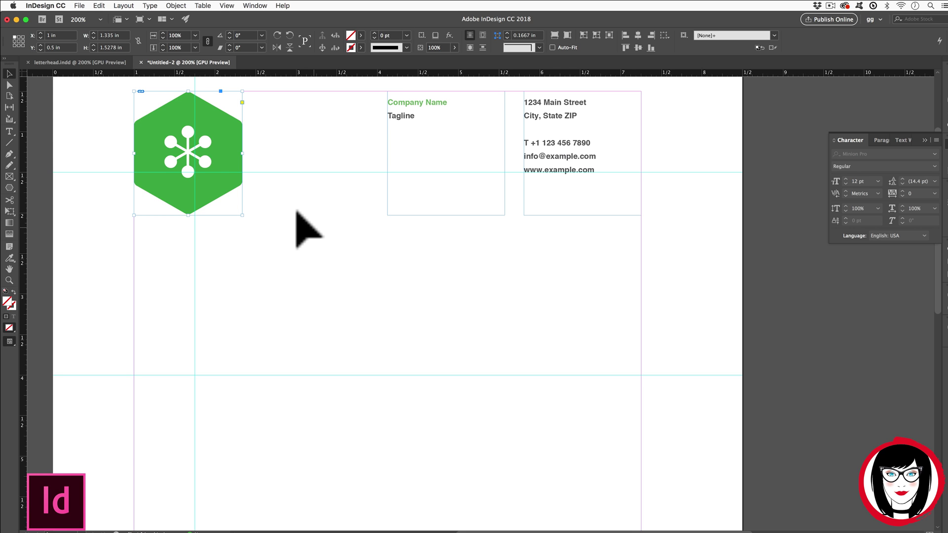
Step: Zoom out, return to the Selection tool, then zoom to 300% on the logo
left_click(390, 242, "alt+super")
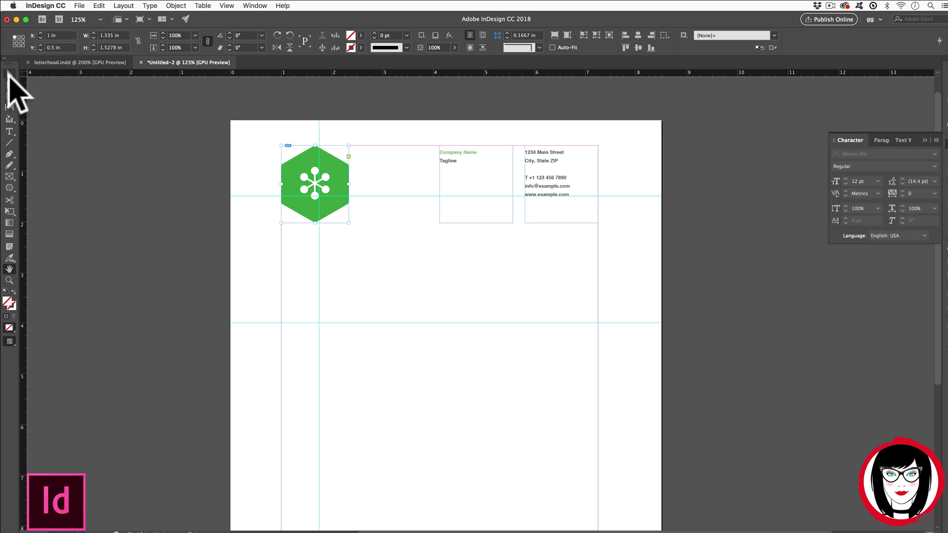
left_click(9, 74)
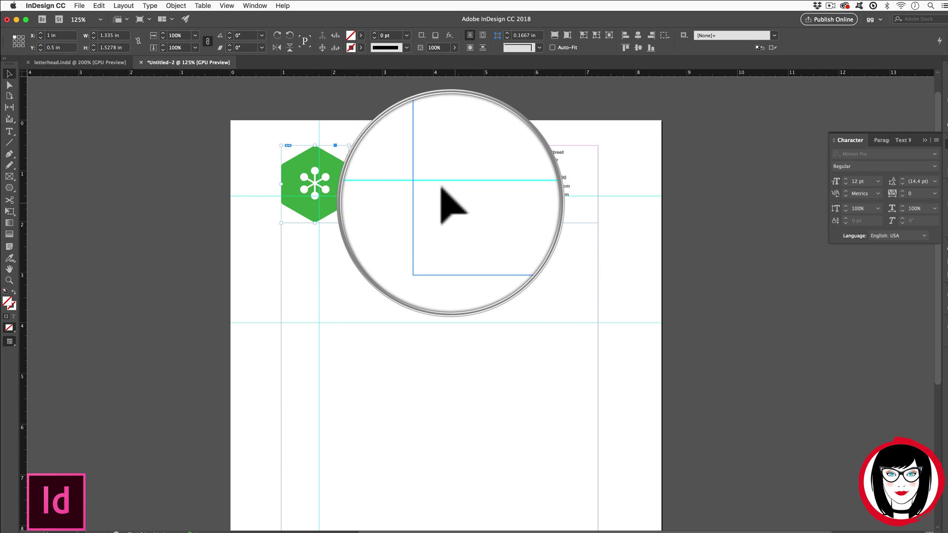
key("super+=")
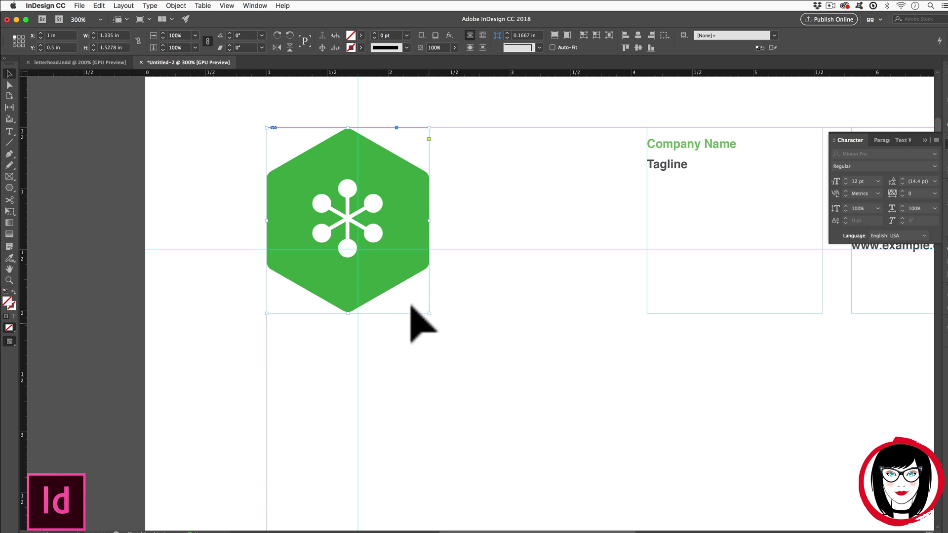
Step: Scale the hexagon logo proportionally to about 0.875 in wide at the top-left corner
left_click(397, 281)
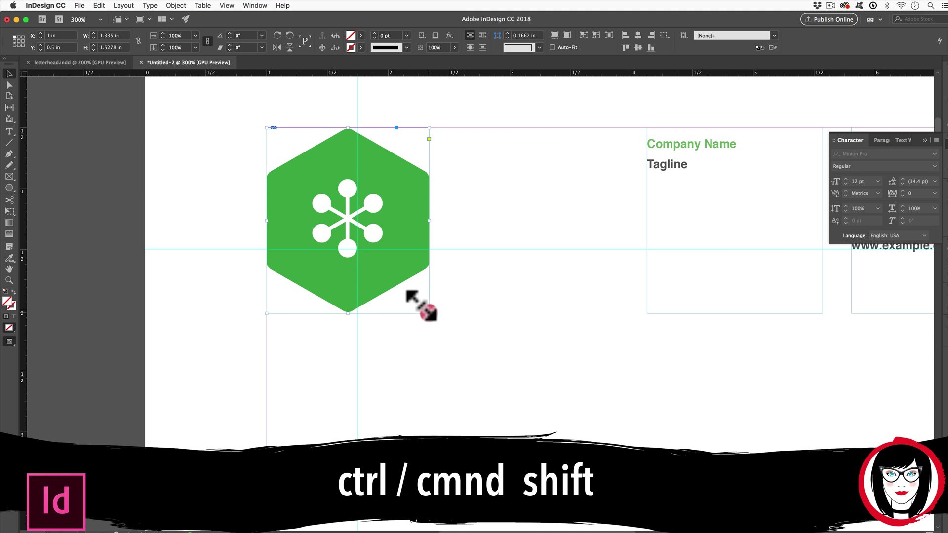
left_click_drag(422, 306, 374, 222)
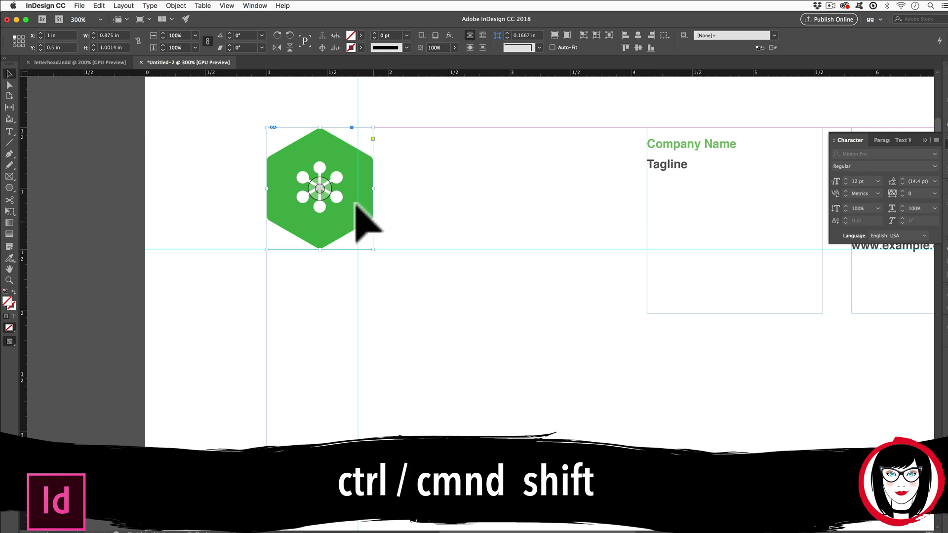
left_click(457, 283)
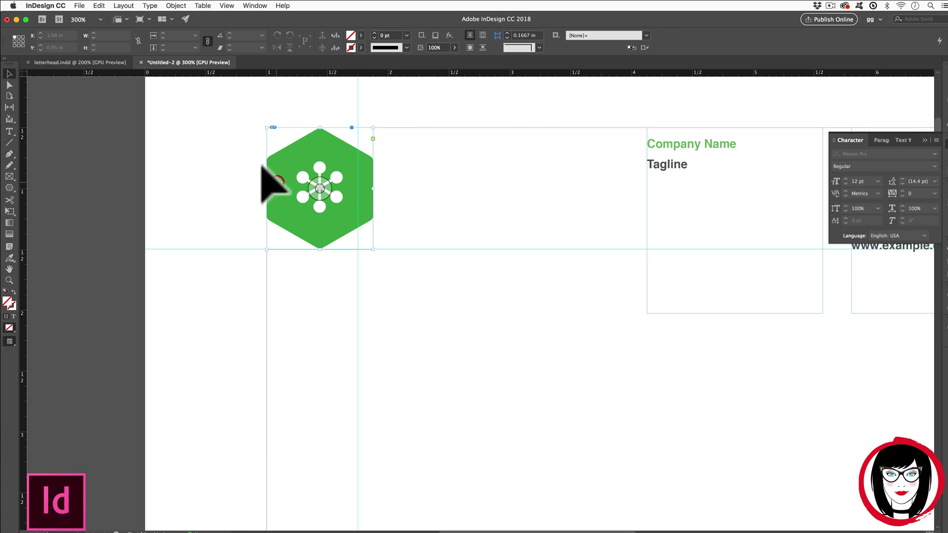
Step: Paste a copy, squash its width to show distortion, undo it, and fit the page in view
left_click(299, 185)
key("ctrl+v")
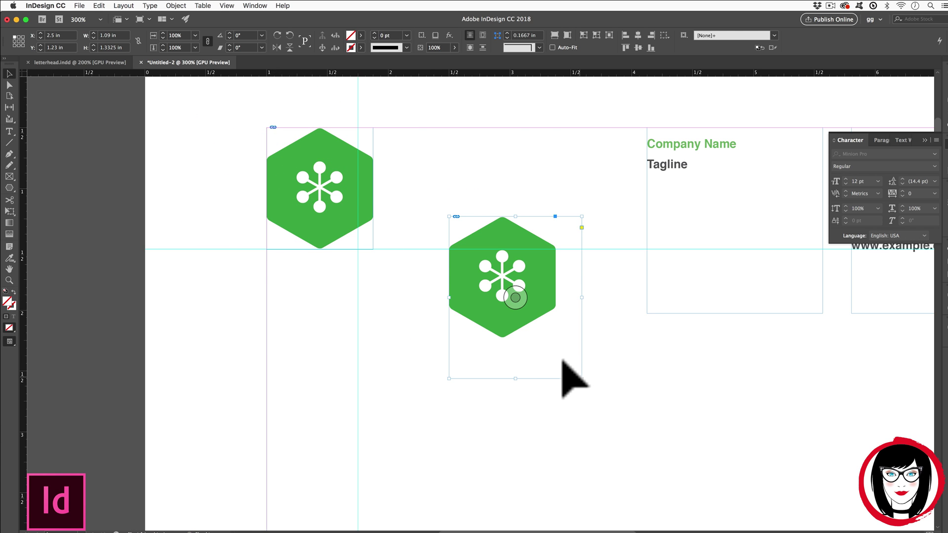
left_click_drag(582, 378, 511, 395)
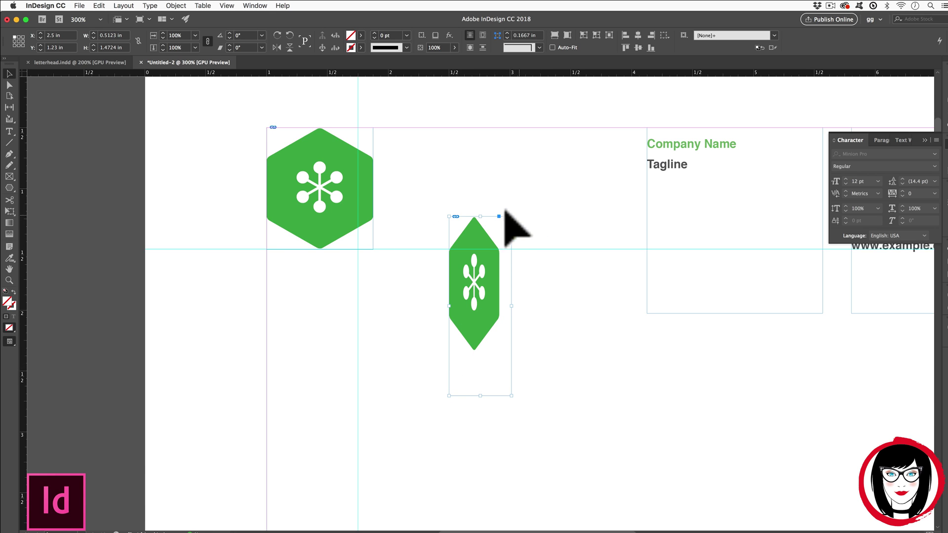
left_click(627, 353)
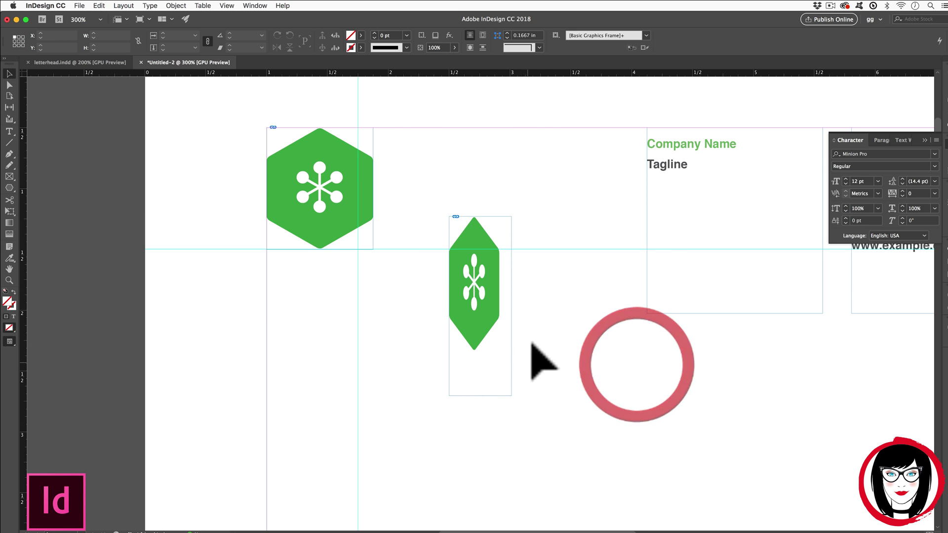
key("super+z")
key("super+z")
key("super+0")
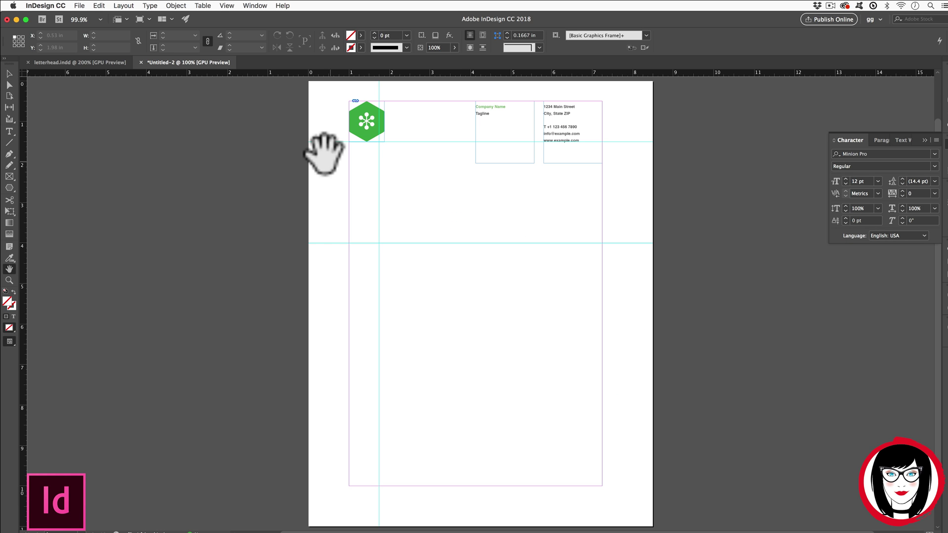
left_click(9, 73)
left_click(311, 194)
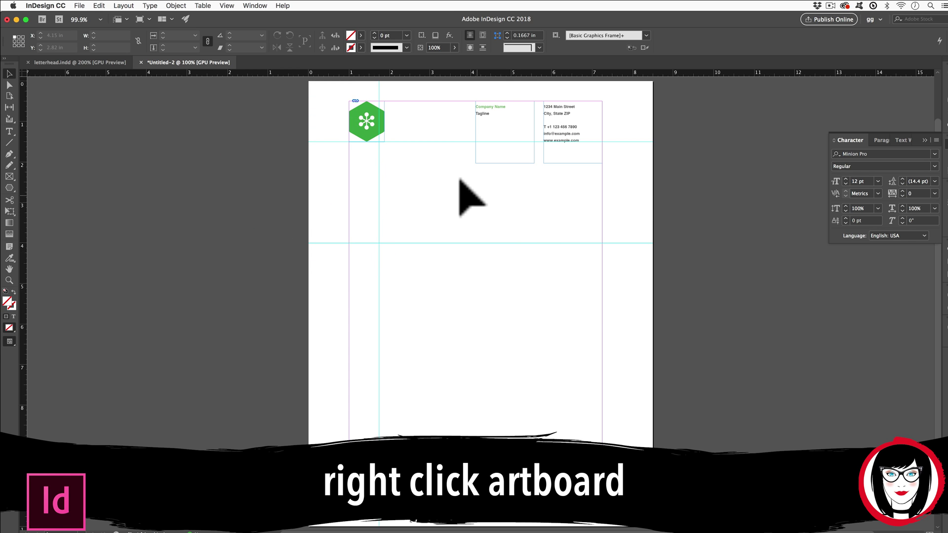
Step: Hide the guides and margins and turn on Overprint Preview
right_click(477, 195)
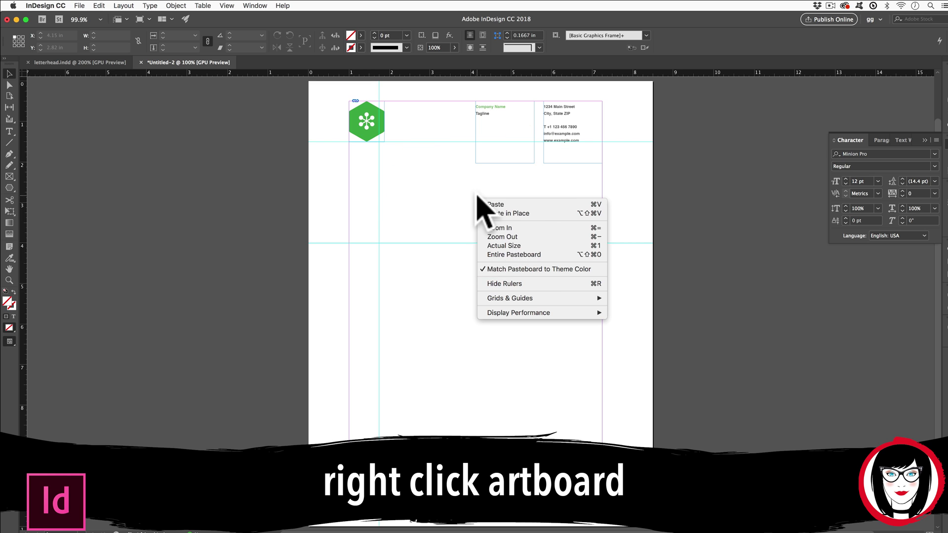
mouse_move(549, 298)
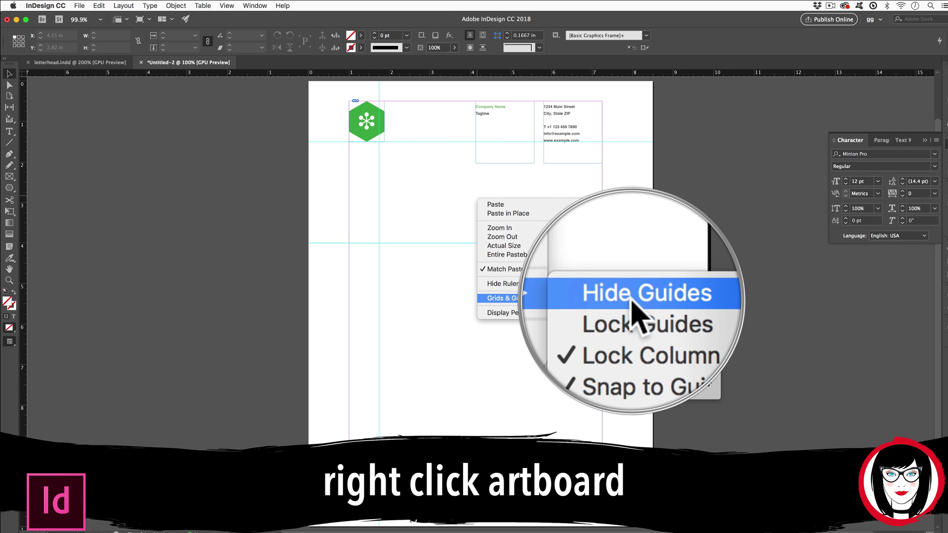
left_click(573, 299)
left_click(226, 5)
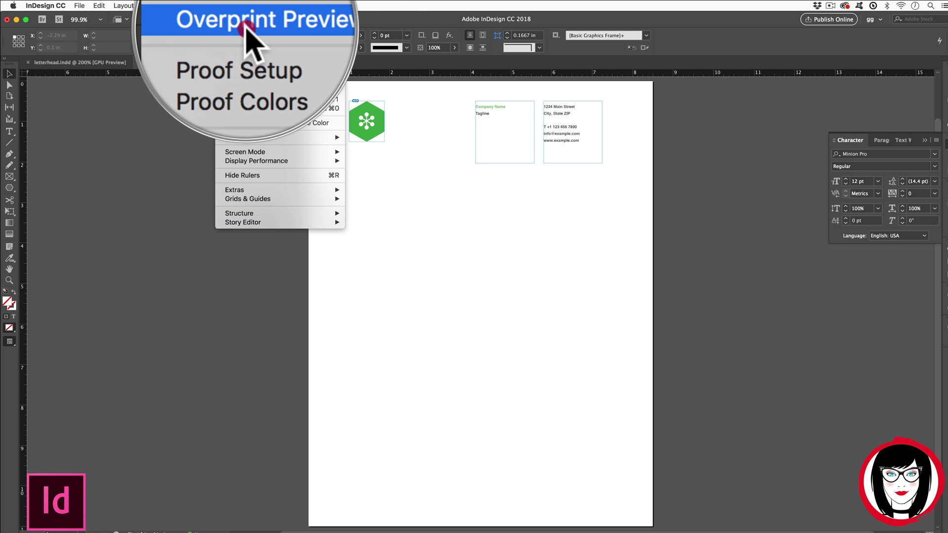
left_click(235, 16)
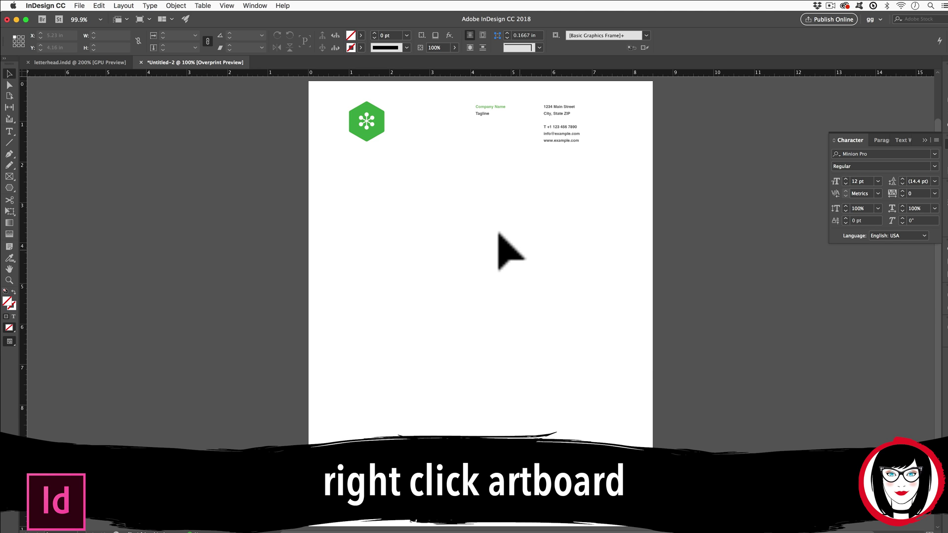
right_click(512, 247)
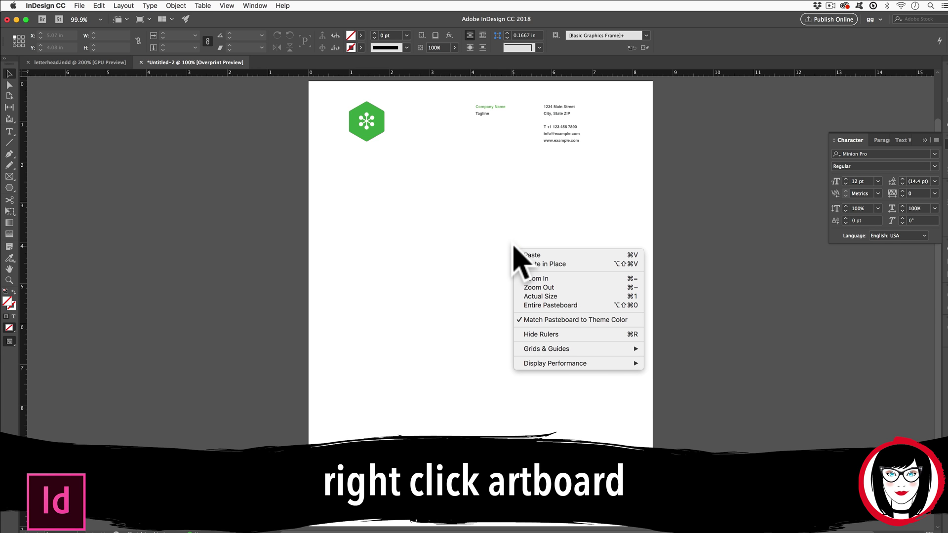
Step: Show the page guides and draw an empty 5.5 × 6 in text frame for the letter body
mouse_move(563, 349)
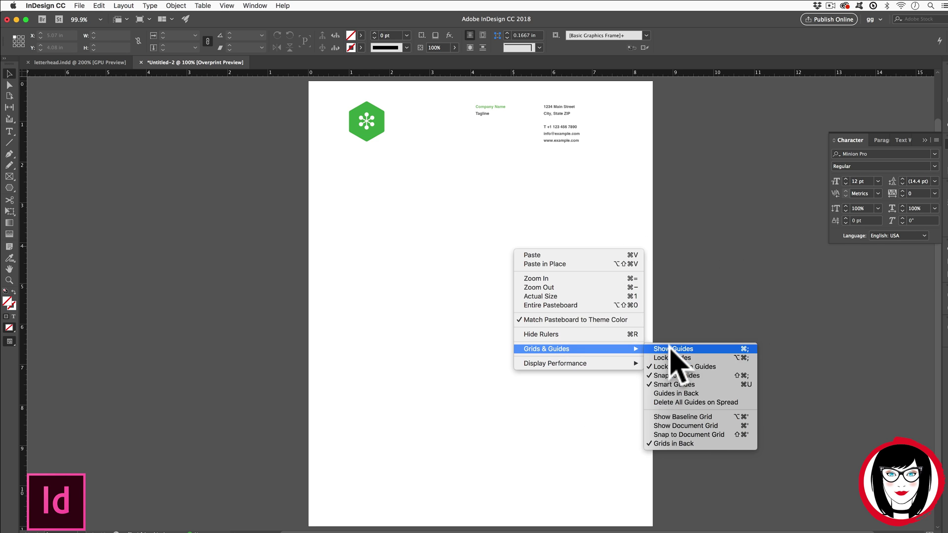
left_click(671, 348)
left_click_drag(9, 131, 57, 141)
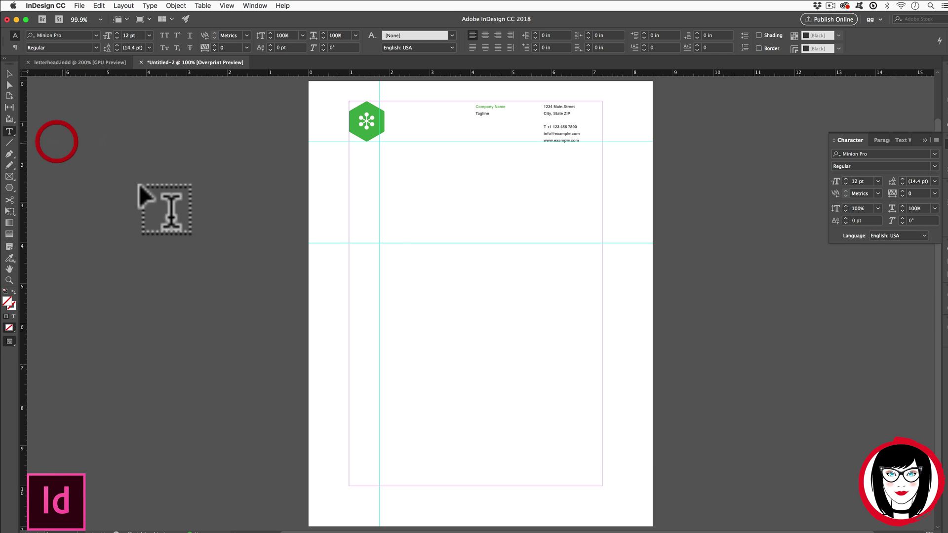
left_click_drag(379, 243, 602, 487)
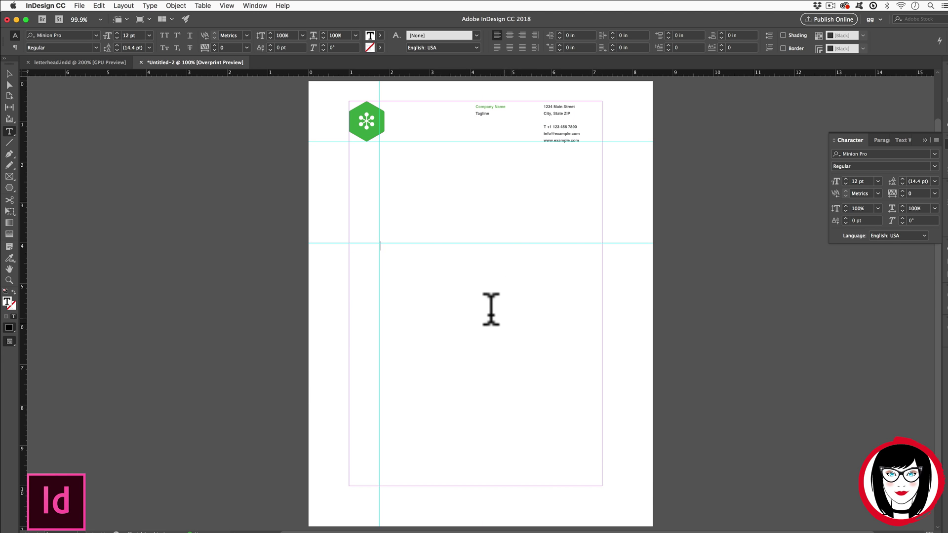
left_click(149, 6)
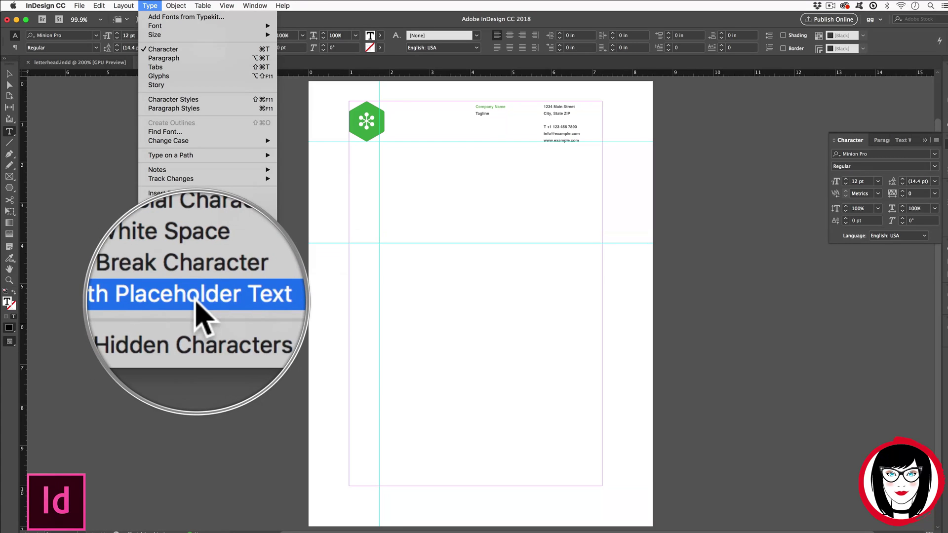
Step: Fill the body frame with placeholder text and begin it with the greeting 'Dear Name,'
left_click(185, 221)
left_click(514, 343)
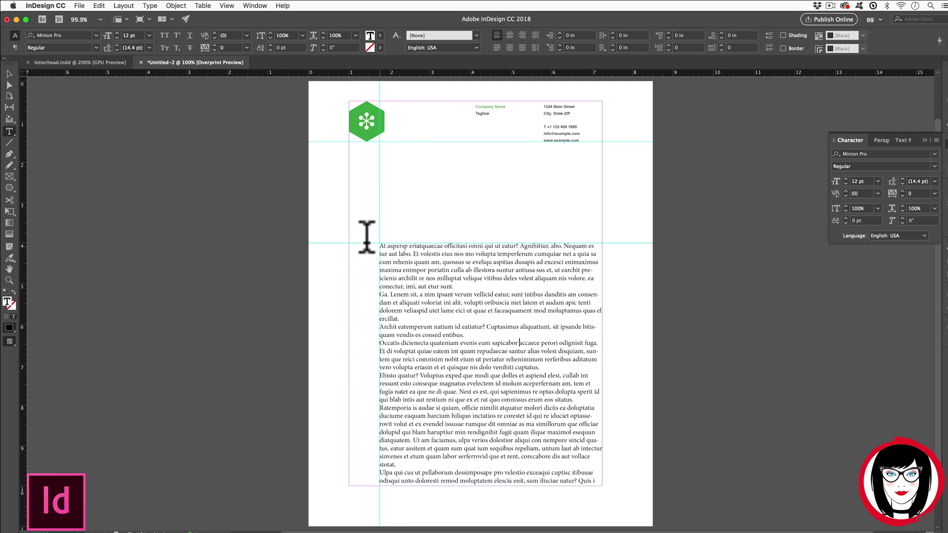
left_click(379, 247)
type("Dear Name,")
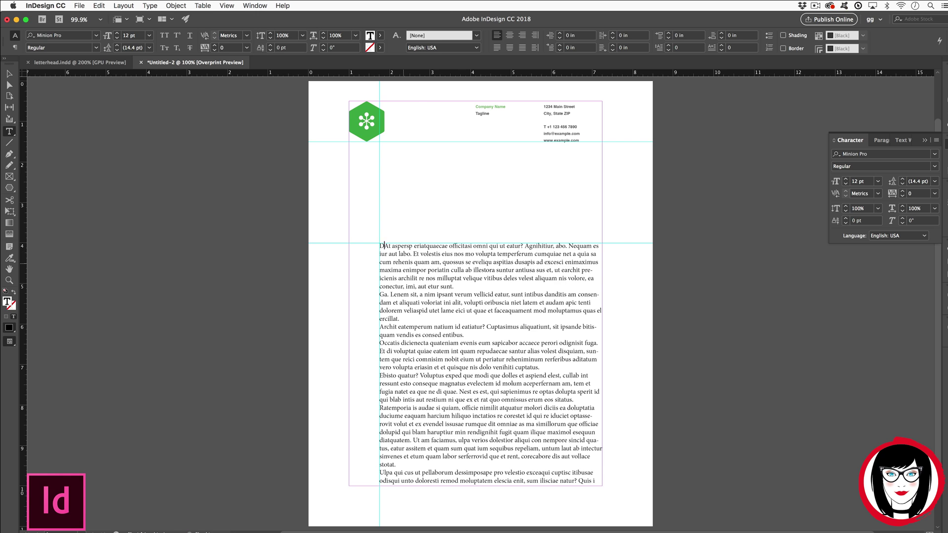
key("Return")
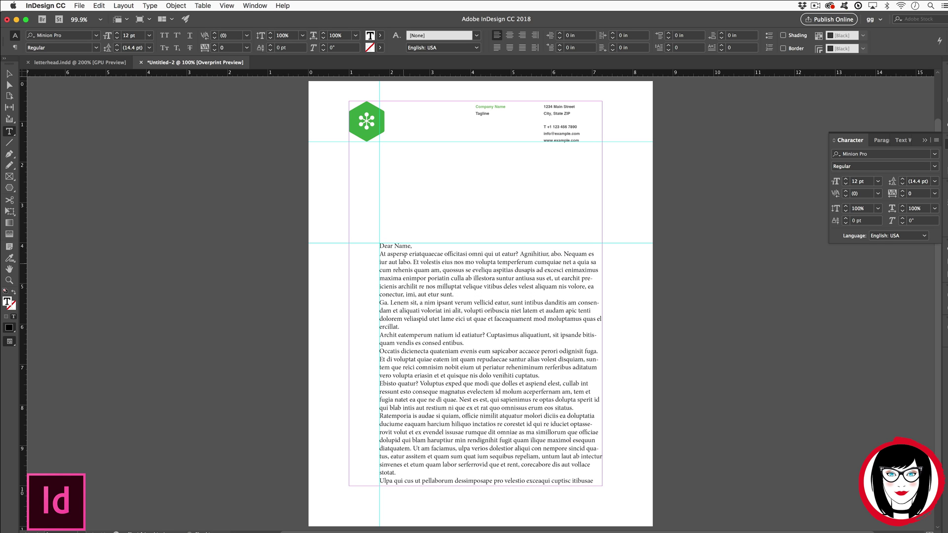
key("Return")
Step: Add blank lines between the placeholder paragraphs
left_click(454, 303)
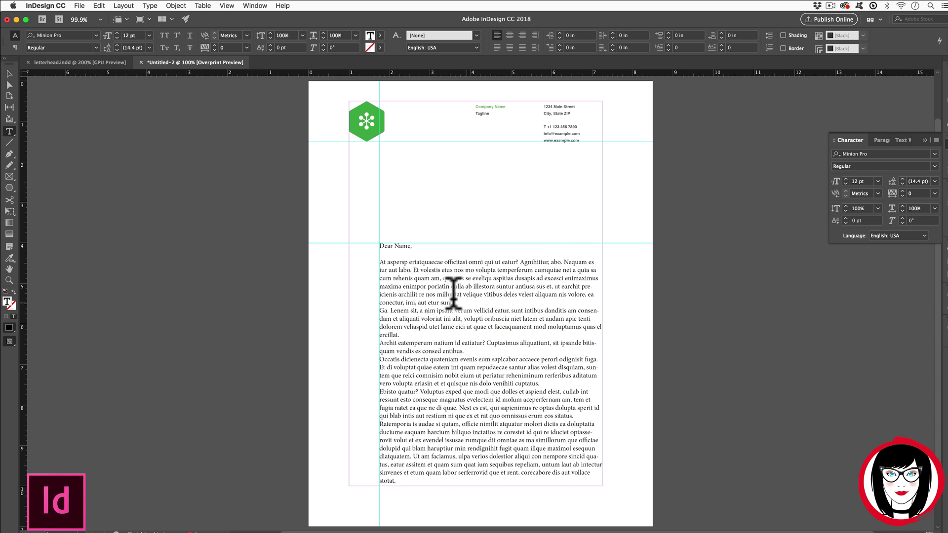
key("Return")
left_click(420, 343)
key("Return")
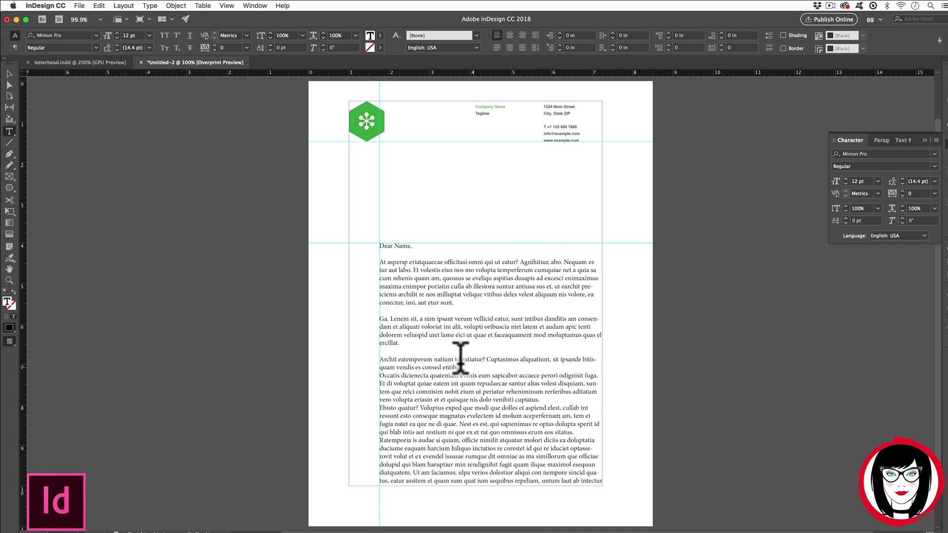
Step: Replace the closing paragraphs with a 'Sincerely,' sign-off followed by 'Name'
left_click(464, 367)
key("Return")
scroll(464, 367, "down", 2)
left_click_drag(379, 395, 629, 427)
key("Return")
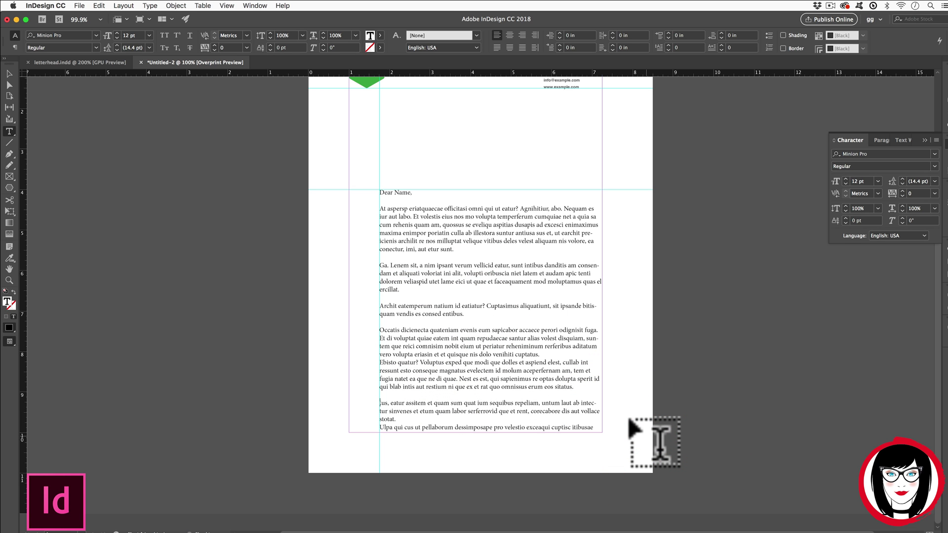
type("Sincerely,")
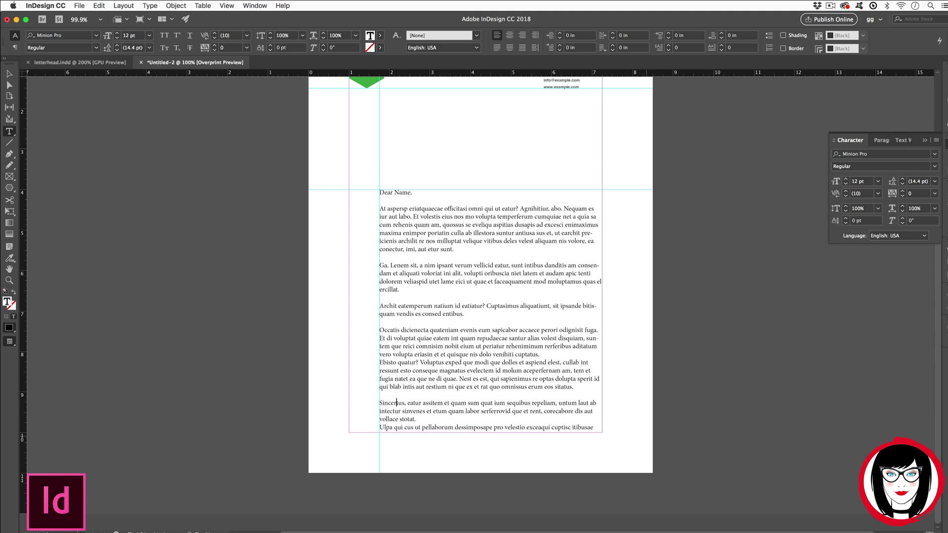
key("Return")
type("Name")
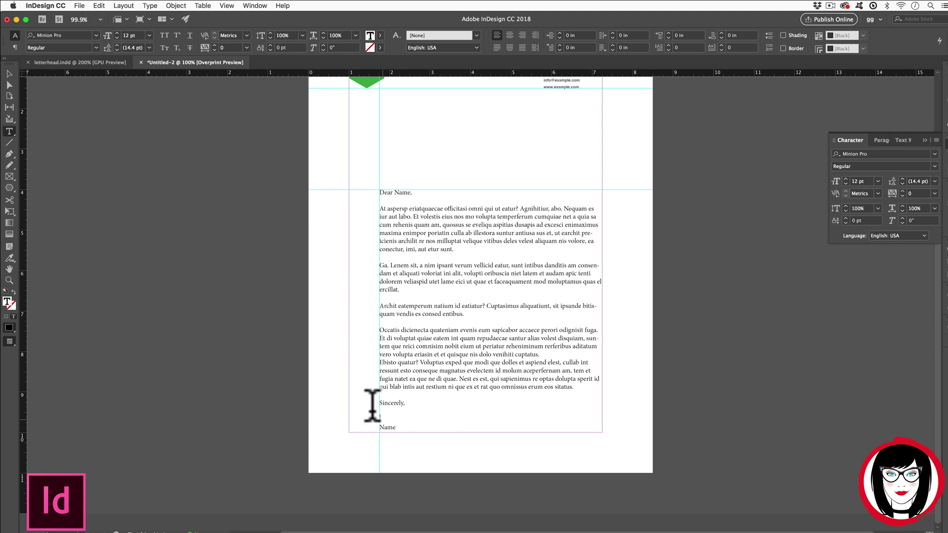
left_click(381, 428)
key("Delete")
key("Delete")
key("Delete")
key("Delete")
Step: Extend the body frame's top edge upward
left_click(9, 73)
left_click_drag(490, 189, 490, 174)
left_click(736, 369)
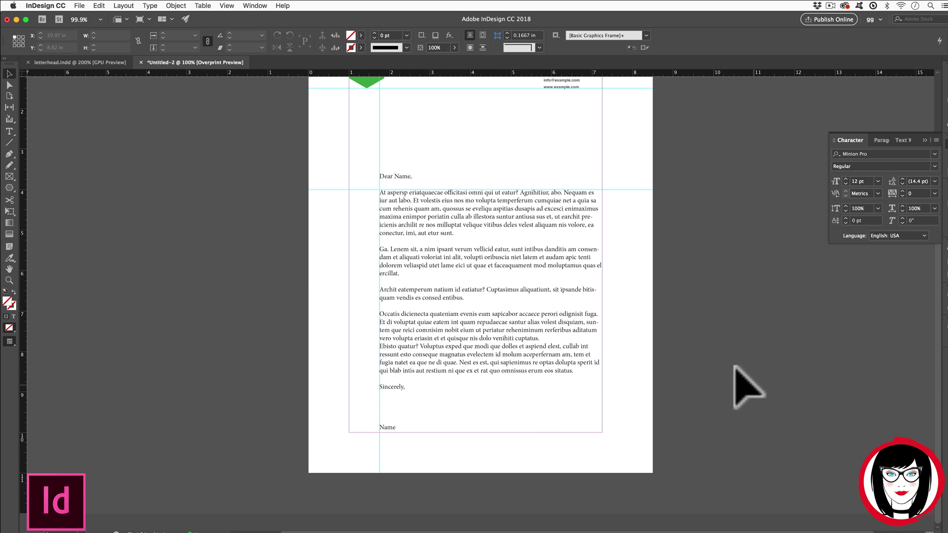
Step: Lower the body frame's top toward 4 in, then raise it until the Name line shows
left_click(381, 392)
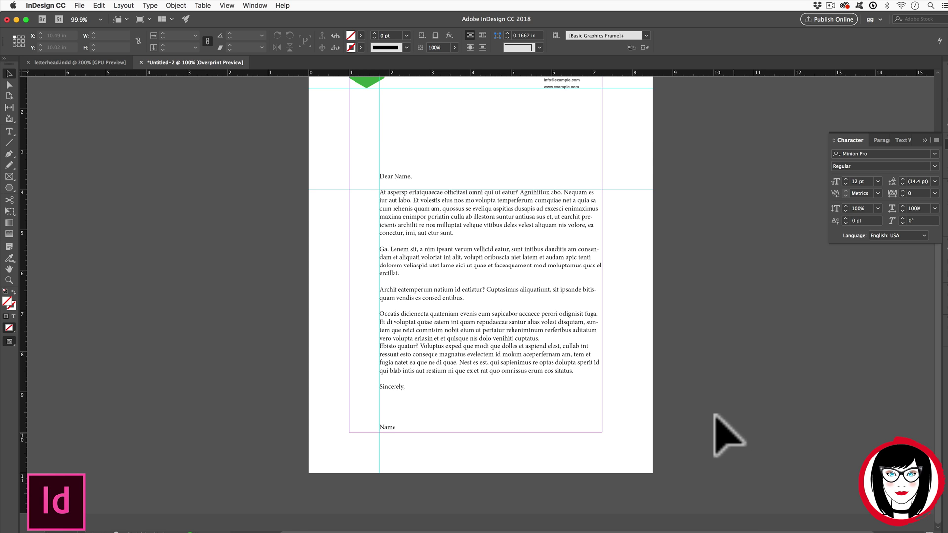
scroll(779, 297, "up", 4)
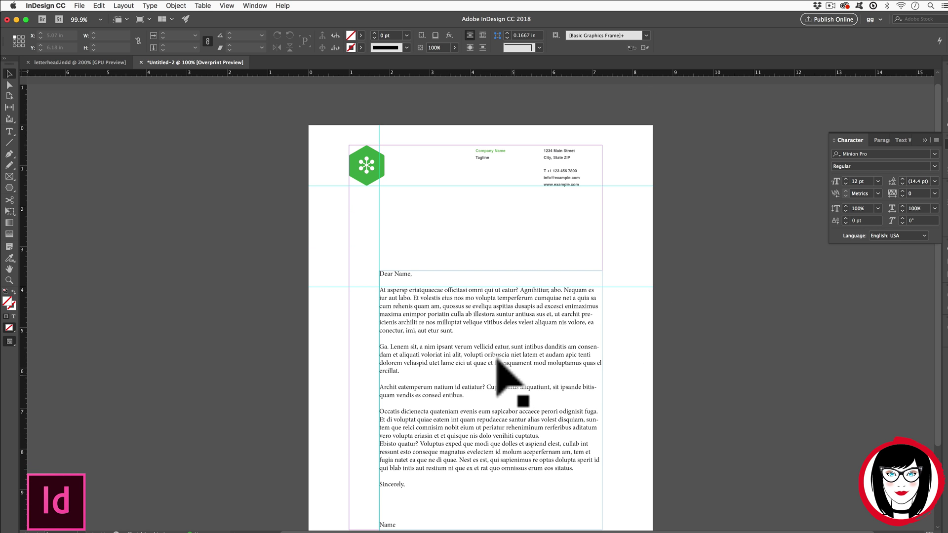
scroll(496, 361, "down", 2)
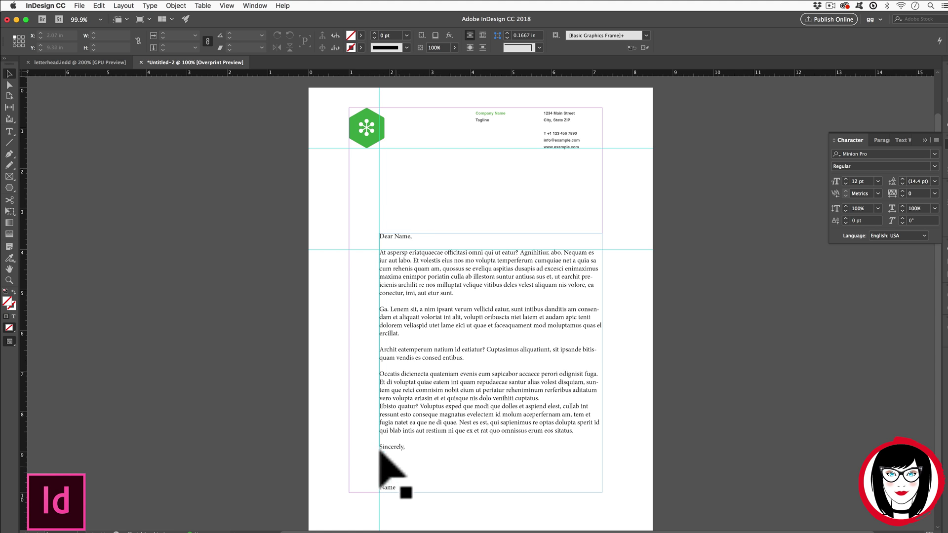
left_click(434, 299)
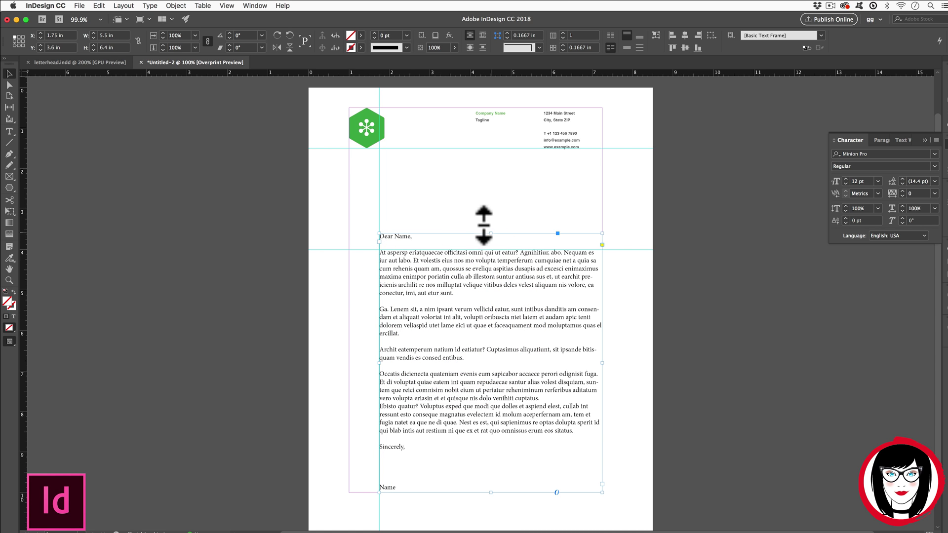
left_click_drag(484, 233, 483, 249)
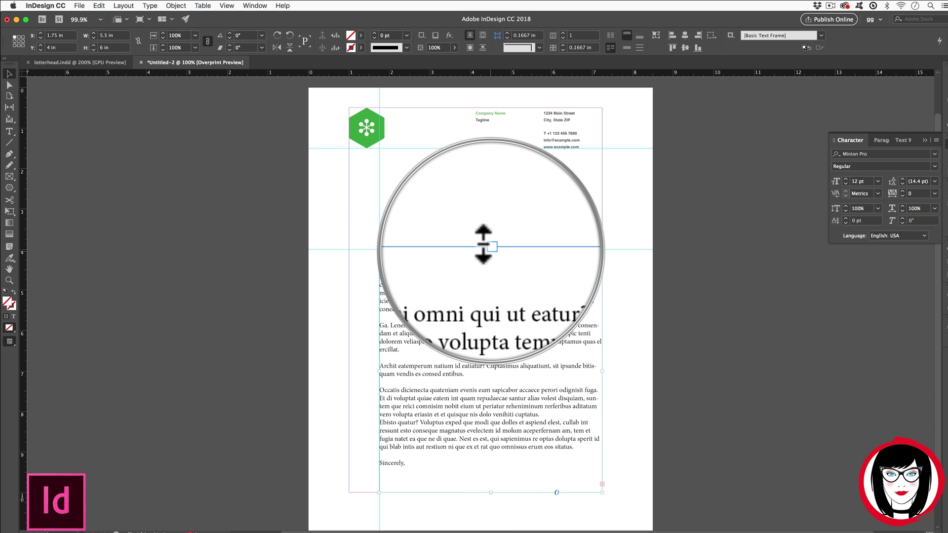
left_click_drag(492, 249, 492, 235)
left_click(672, 406)
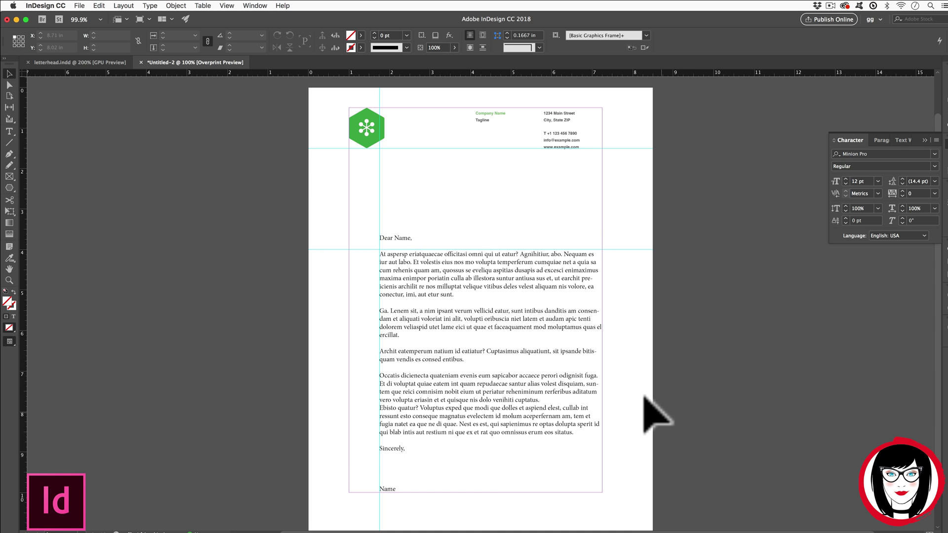
scroll(519, 403, "down", 1)
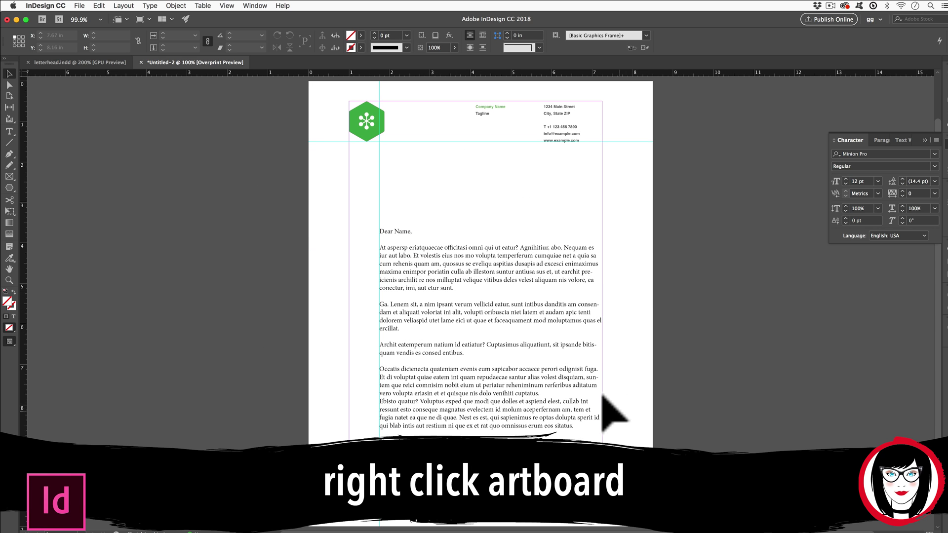
right_click(522, 188)
Step: Hide the page guides
mouse_move(572, 287)
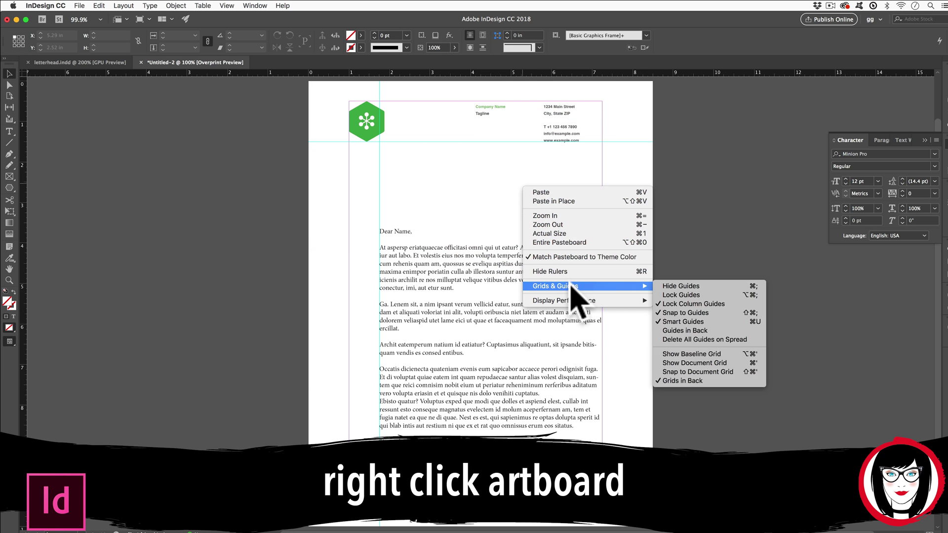
left_click(733, 286)
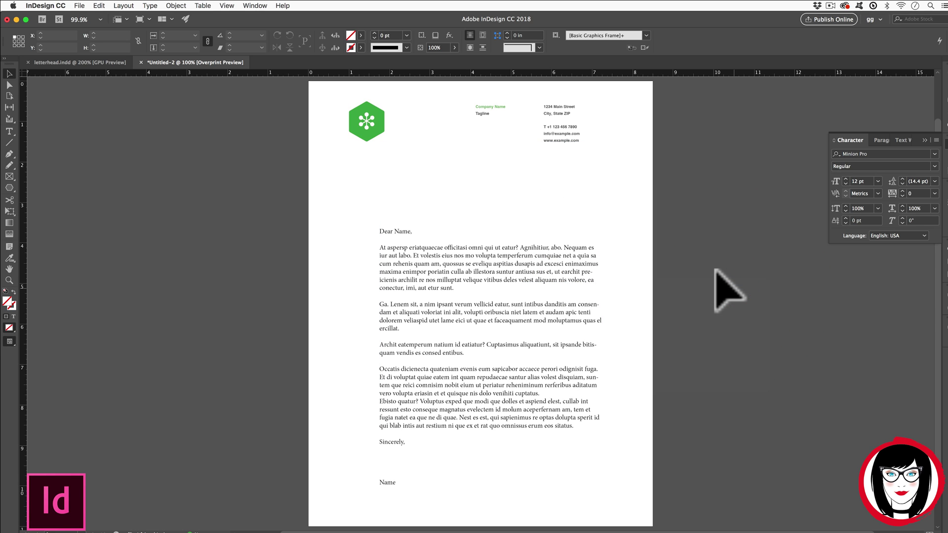
scroll(714, 269, "up", 2)
scroll(711, 267, "down", 1)
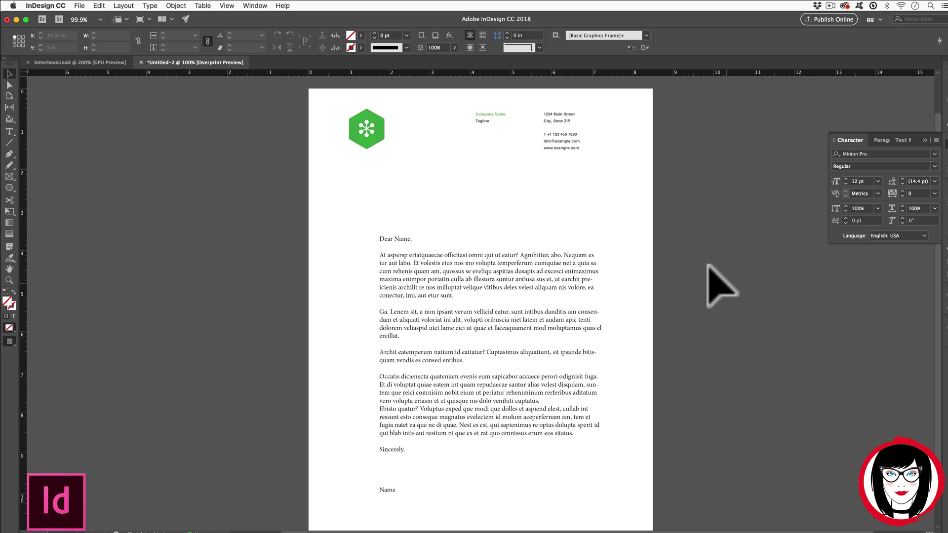
scroll(711, 272, "down", 3)
scroll(713, 277, "up", 3)
Step: Select the logo and contact text and nudge them slightly down the page
left_click_drag(688, 174, 304, 98)
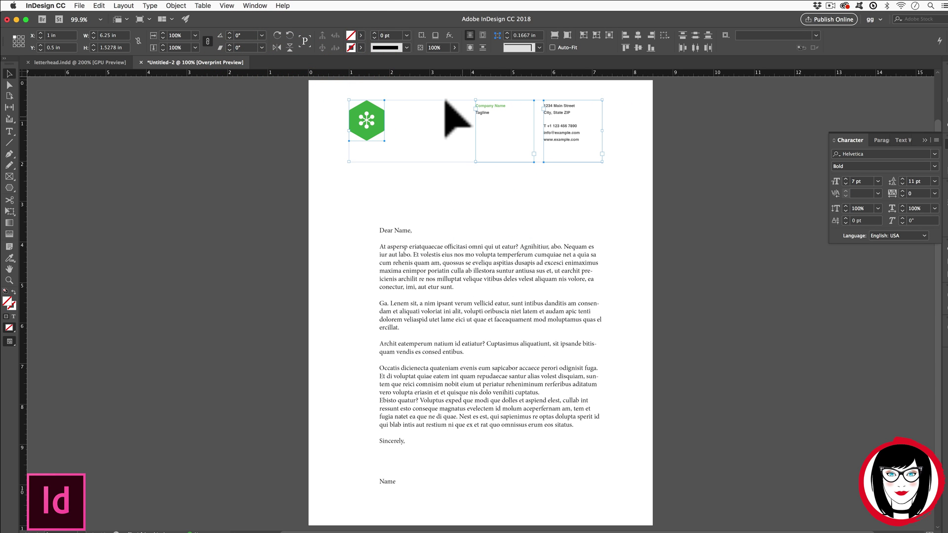
left_click_drag(622, 182, 316, 85)
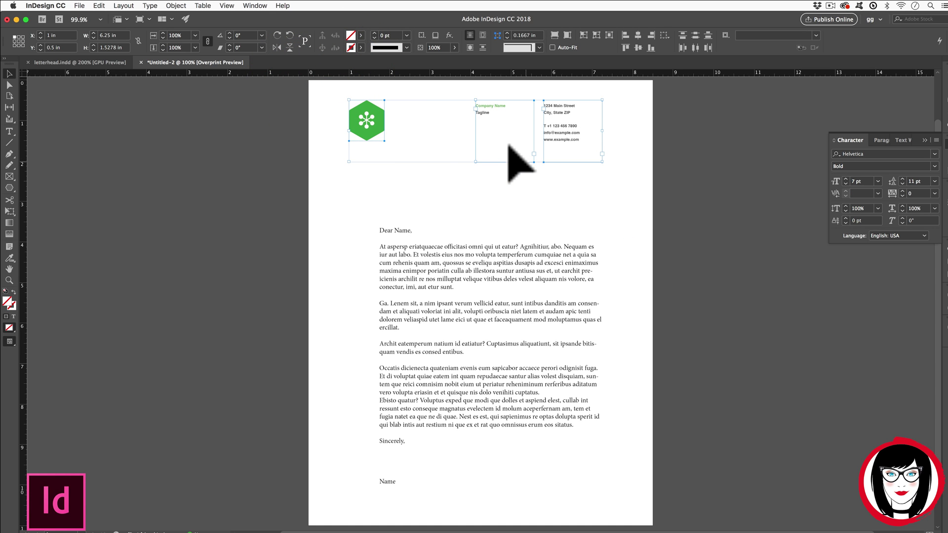
key("shift+Down")
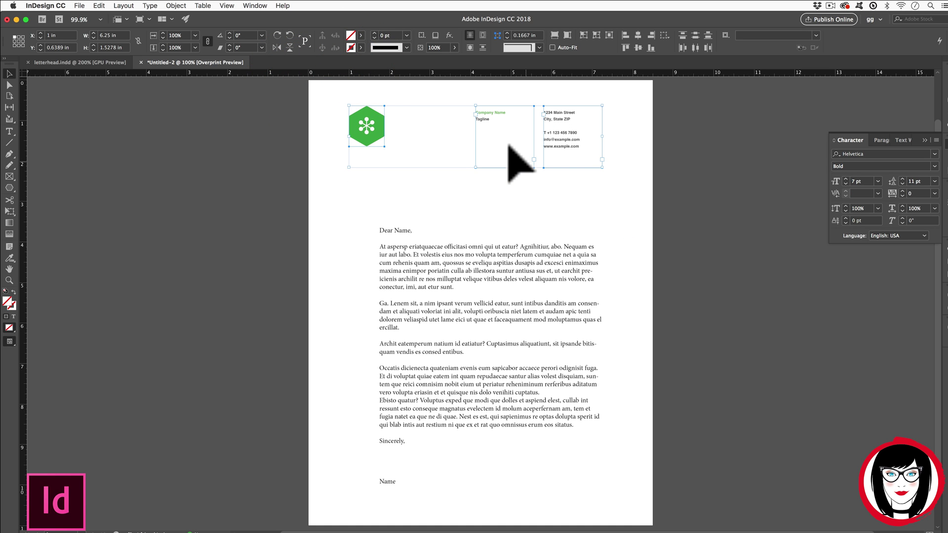
left_click(590, 189)
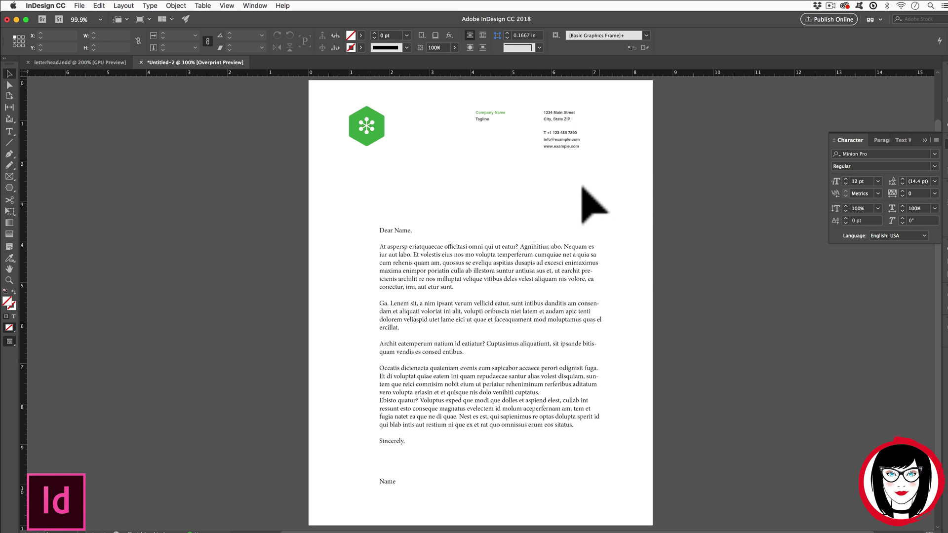
Step: Select all the letter text and change its font from Minion Pro to Helvetica
double_click(535, 257)
left_click(536, 255)
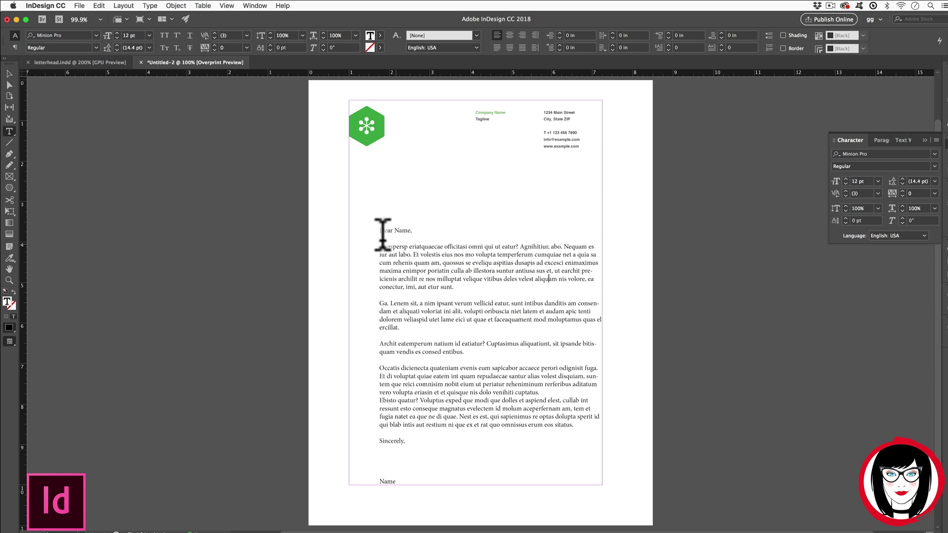
left_click(424, 265)
key("super+a")
left_click(418, 278)
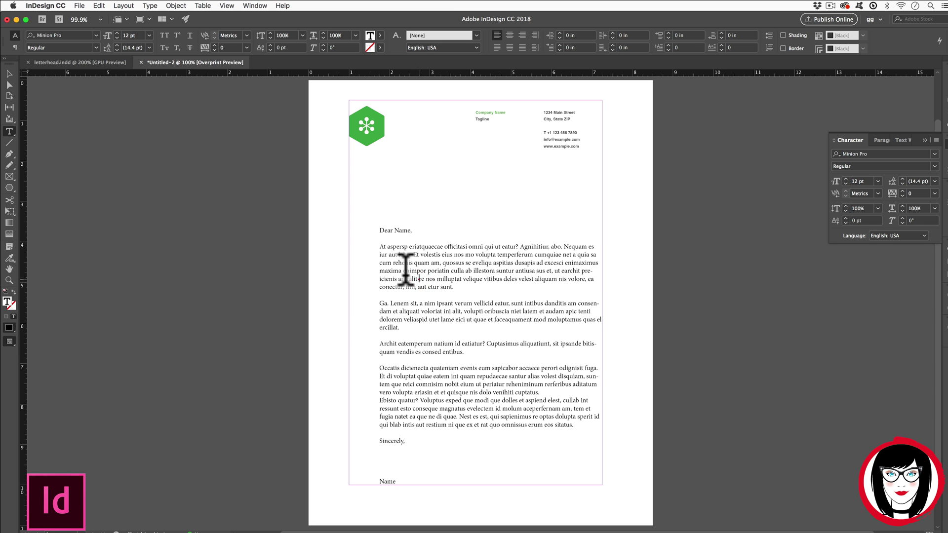
left_click(446, 278)
left_click_drag(472, 279, 429, 271)
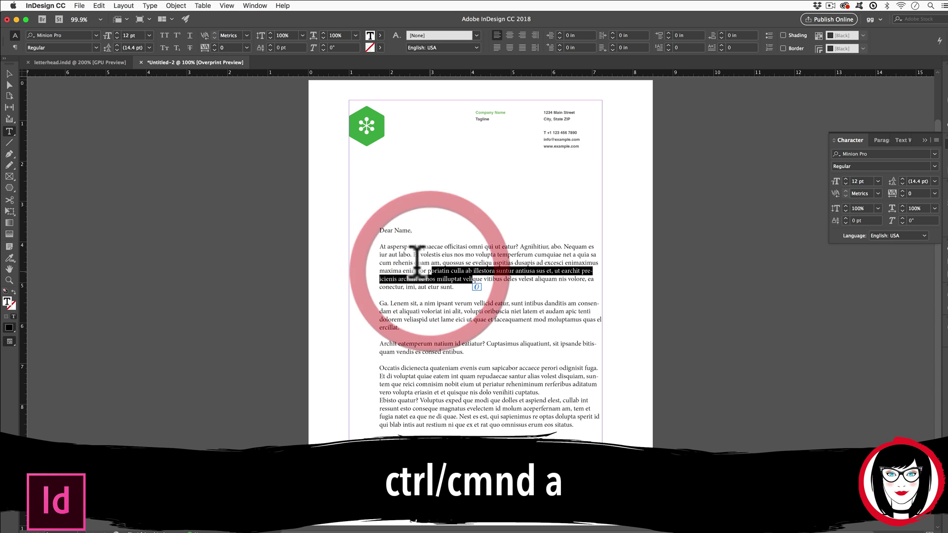
key("super+a")
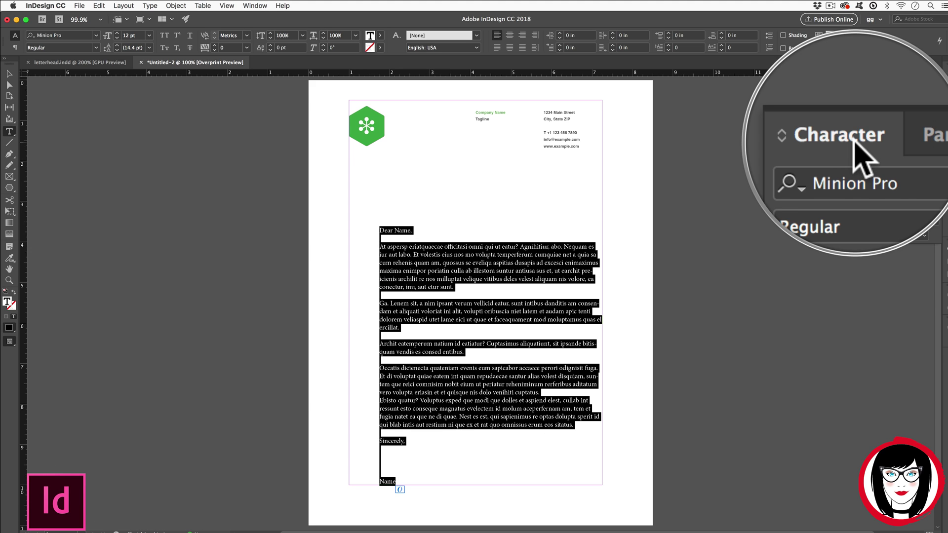
left_click(934, 152)
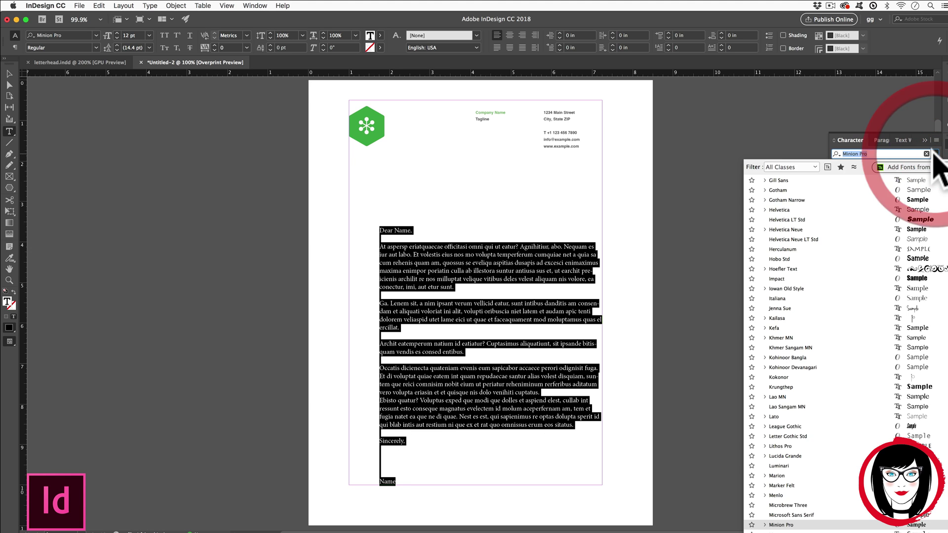
left_click_drag(878, 154, 815, 152)
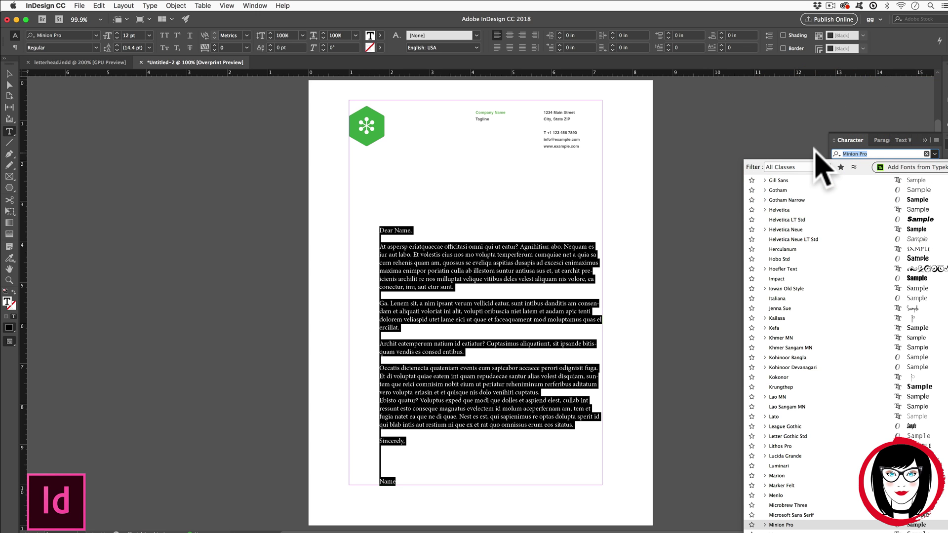
type("Helvetica")
key("Return")
left_click(469, 323)
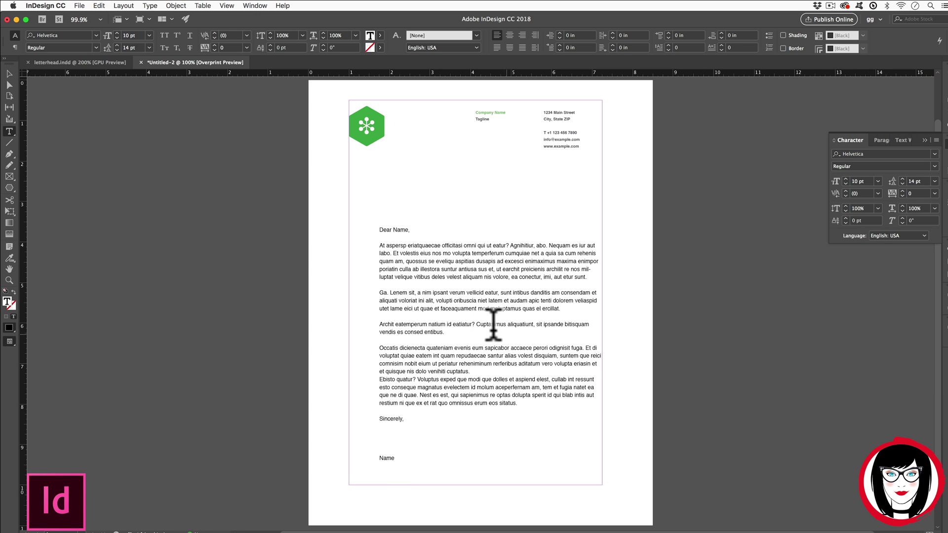
Step: Set the letter text to 8 pt size with 13 pt leading
key("super+a")
left_click(845, 184)
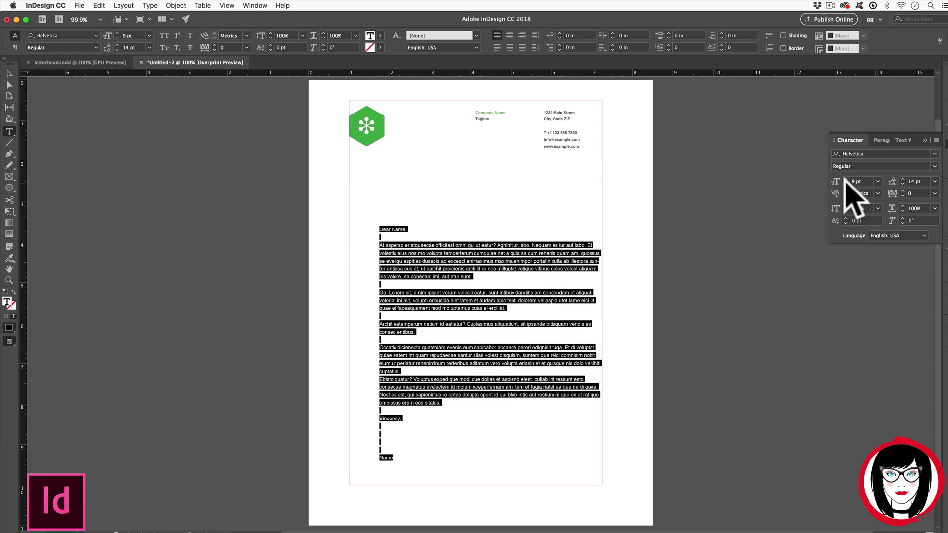
left_click(845, 183)
left_click(902, 184)
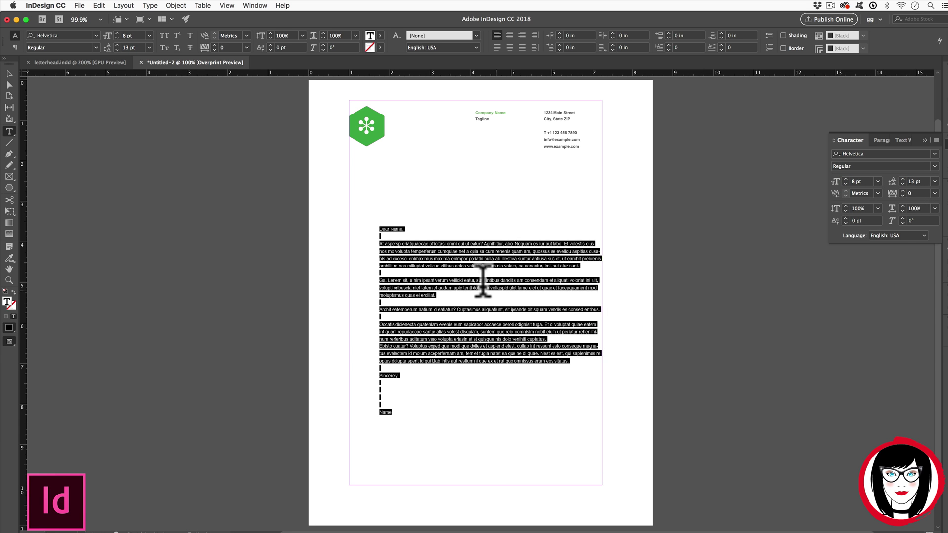
left_click(656, 317)
left_click(491, 360)
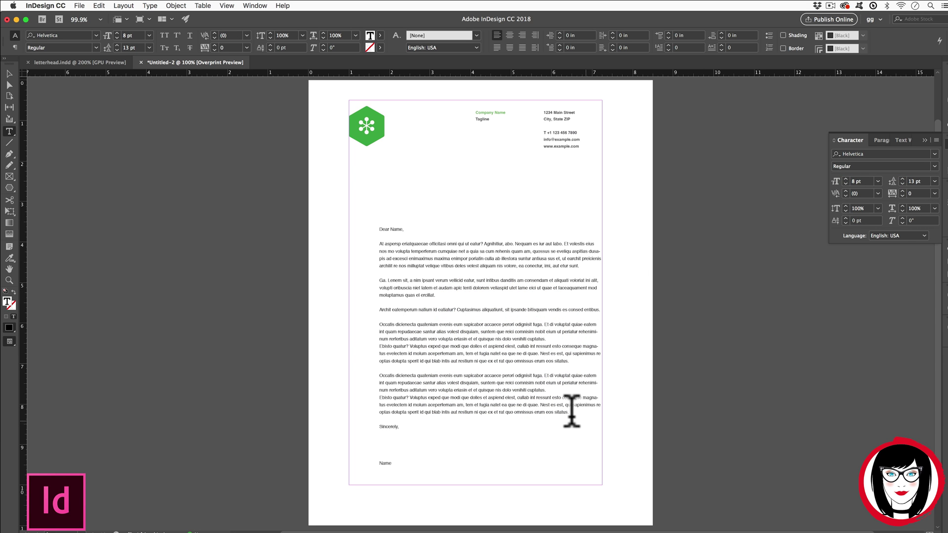
left_click_drag(573, 413, 393, 230)
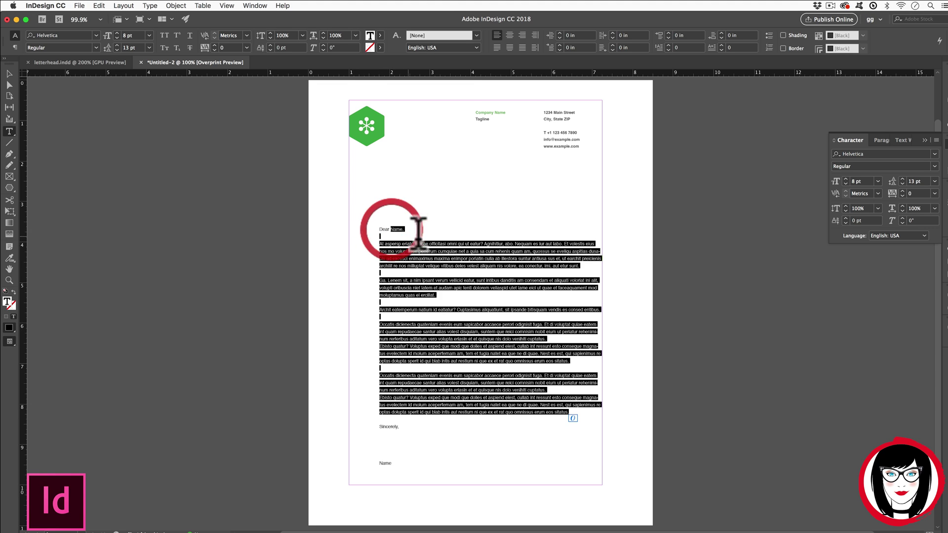
Step: Delete the placeholder paragraphs for a promotion message, then undo the typed sentence
key("BackSpace")
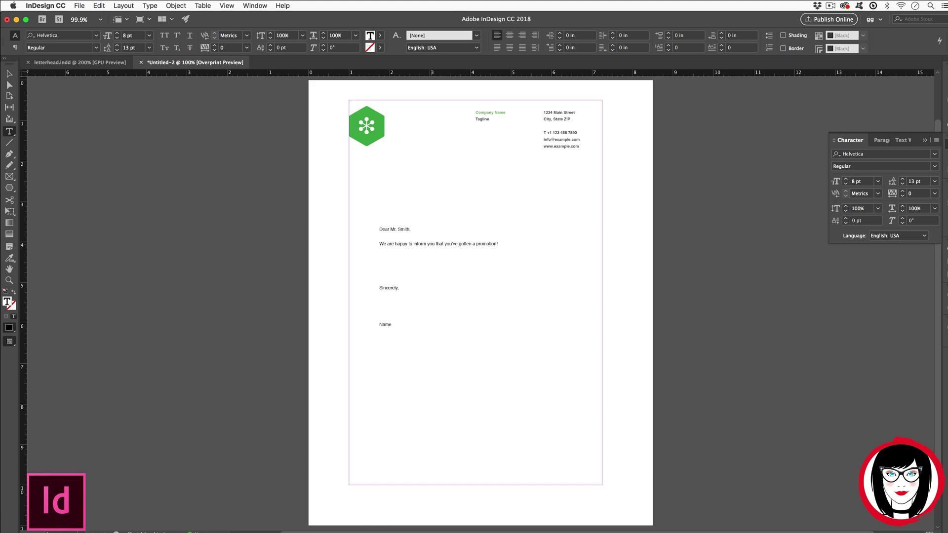
key("super+z")
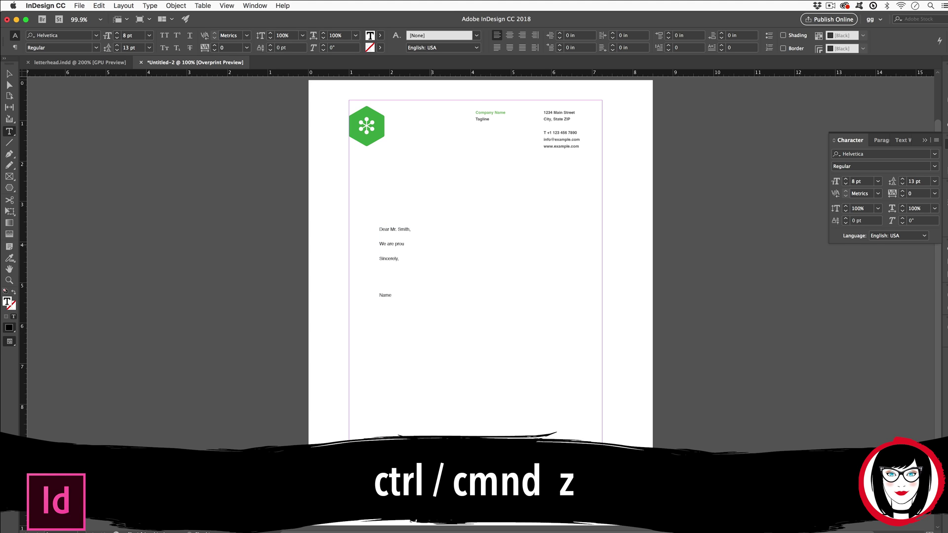
Step: Undo back to the full placeholder letter and close the Character panel
key("super+z")
key("super+z")
key("super+z")
key("super+z")
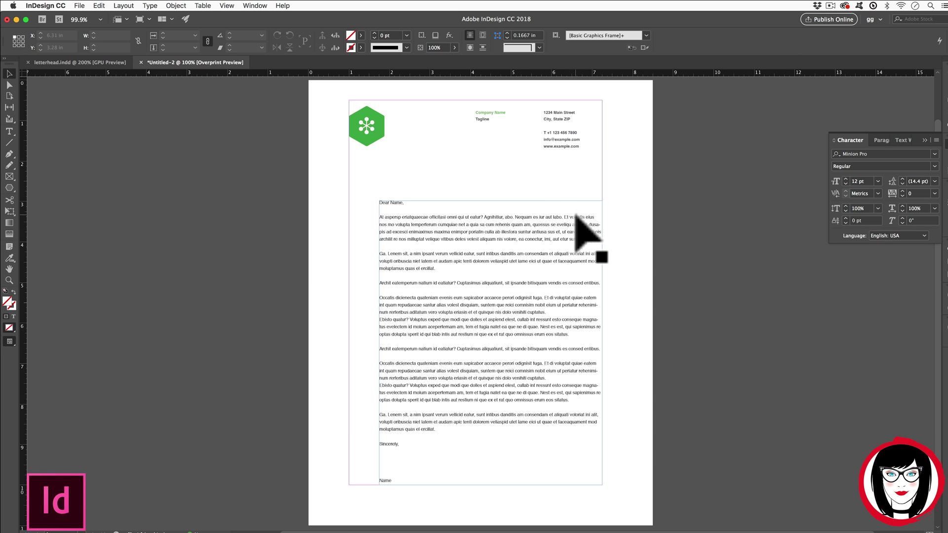
left_click(681, 378)
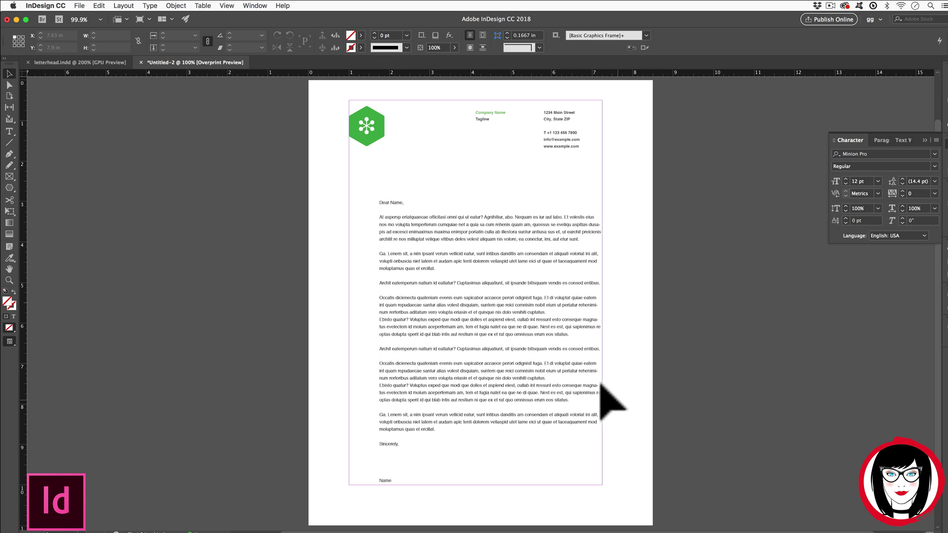
key("super+t")
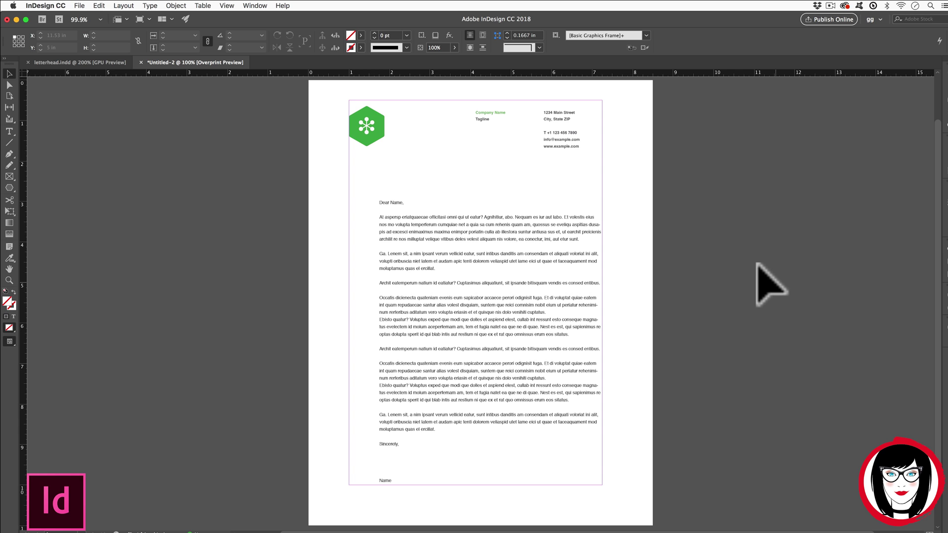
Step: Draw a thin rectangle at the page's bottom right and fill it with the green swatch
scroll(756, 264, "up", 2)
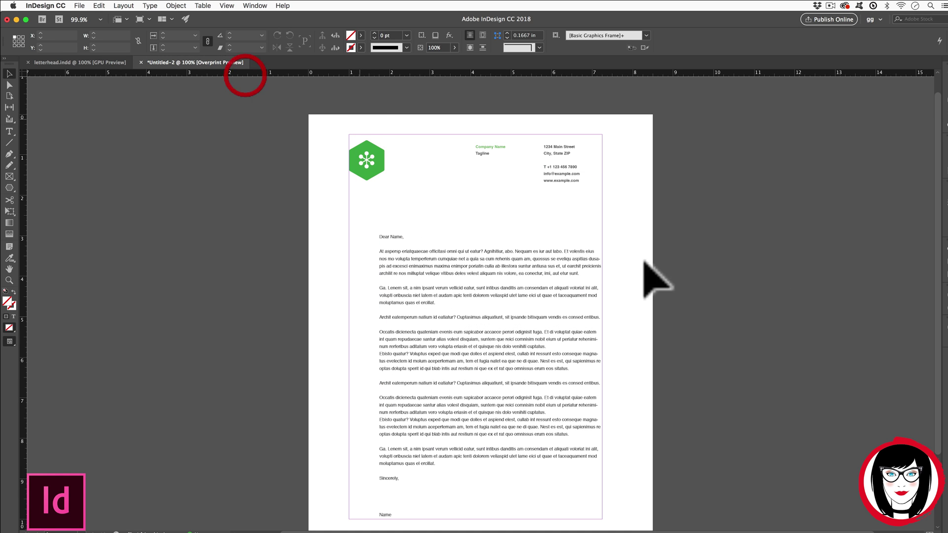
scroll(711, 252, "down", 3)
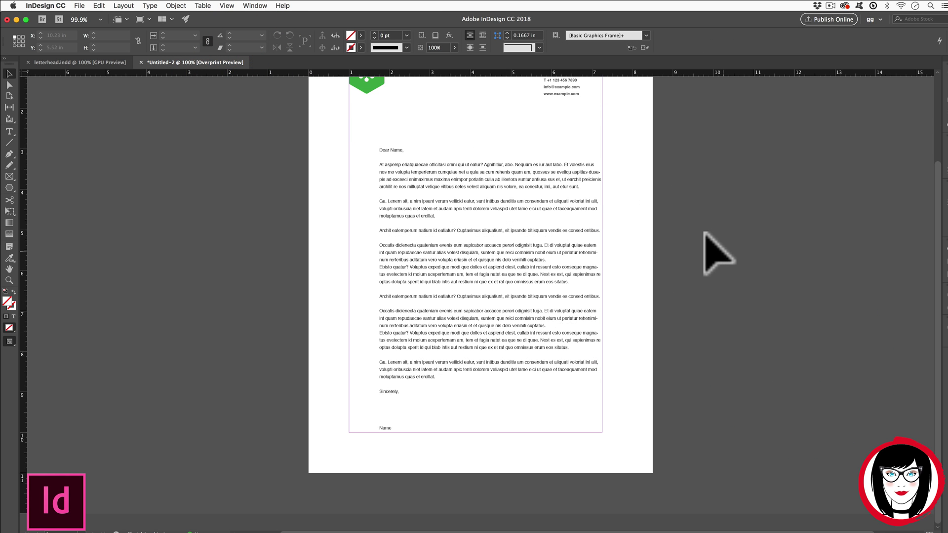
left_click_drag(9, 188, 50, 199)
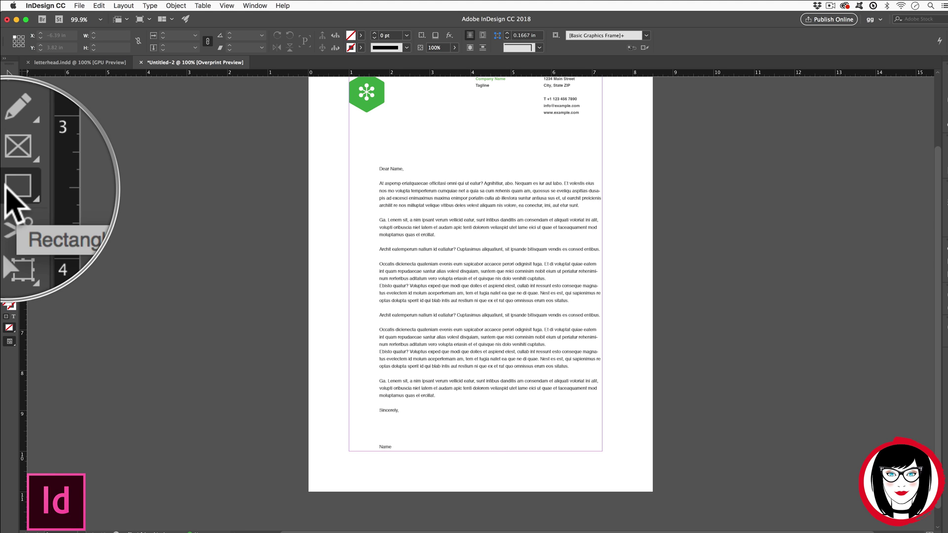
left_click_drag(516, 444, 603, 451)
left_click(9, 73)
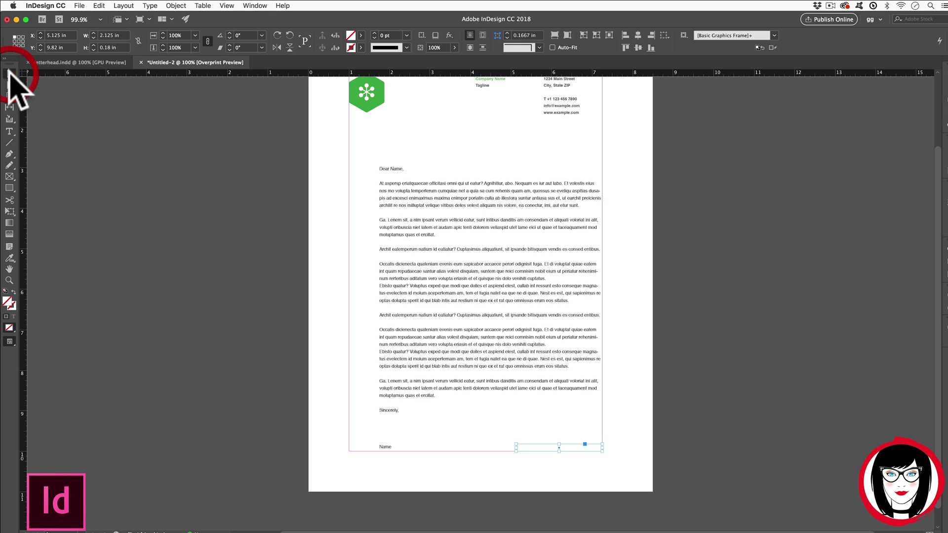
left_click(361, 36)
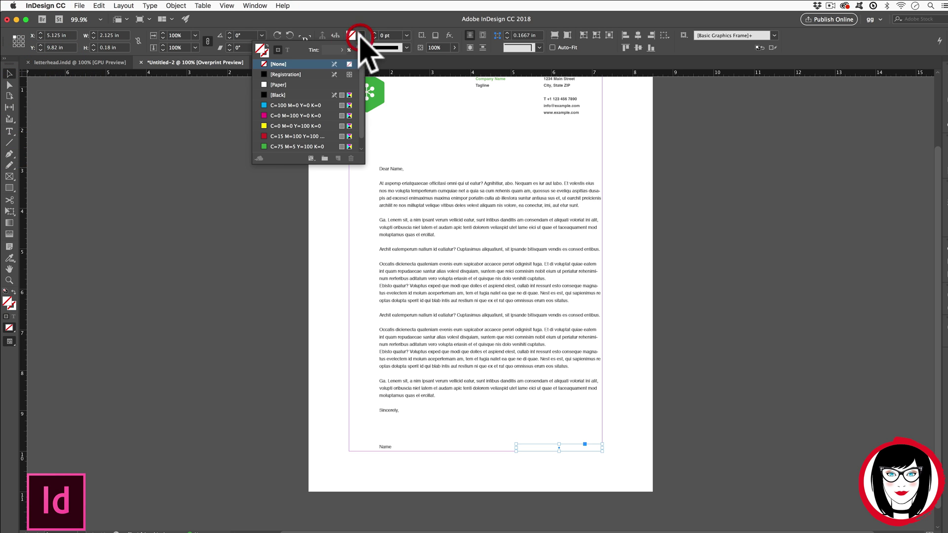
left_click(276, 146)
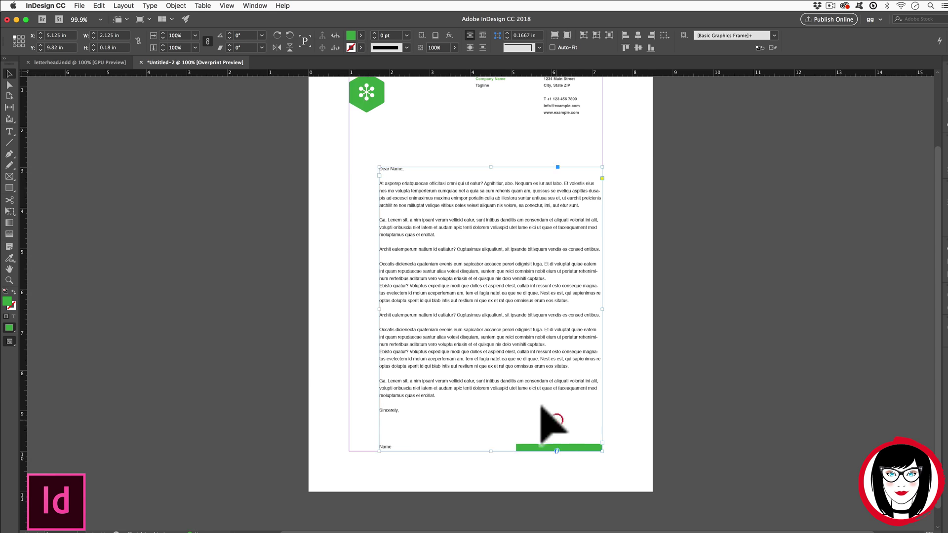
Step: Narrow the green bar to about 2 in and move it toward the bottom right
key("super+alt+equal")
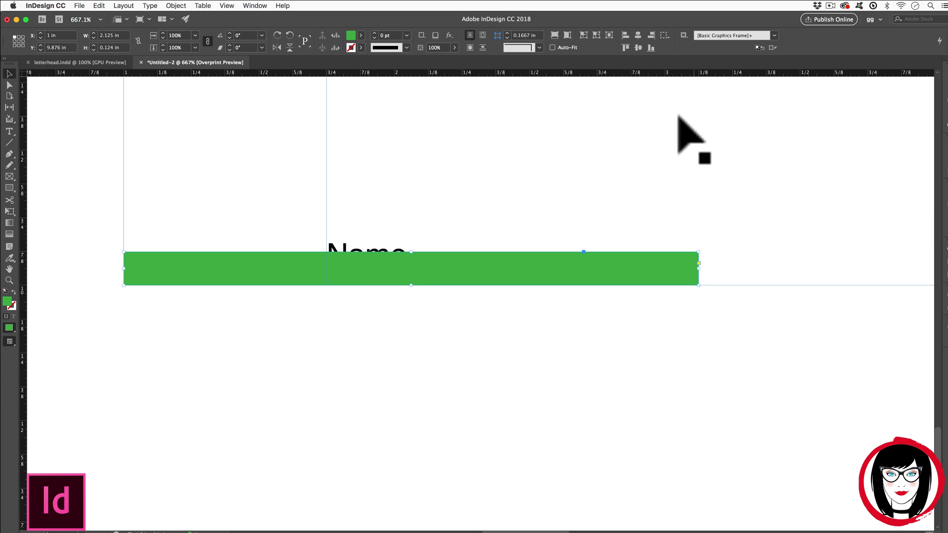
left_click_drag(693, 268, 660, 269)
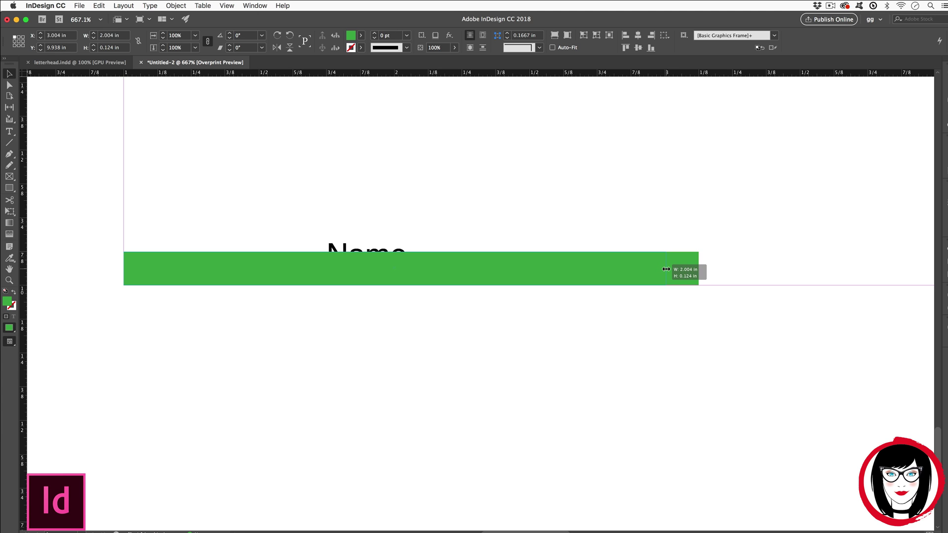
left_click_drag(665, 270, 665, 269)
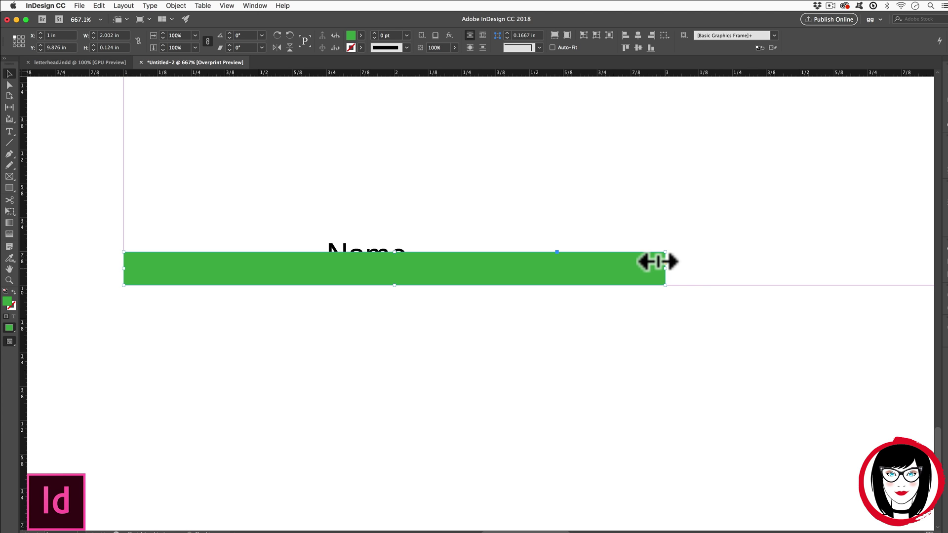
key("super+1")
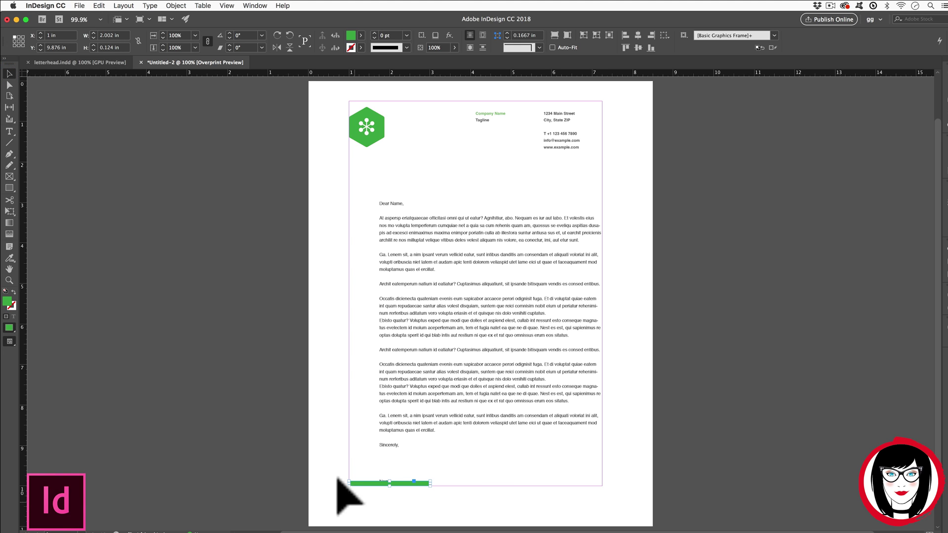
left_click_drag(357, 484, 530, 492)
Step: Drop the green bar at the page's bottom right corner and hide the guides
left_click(731, 474)
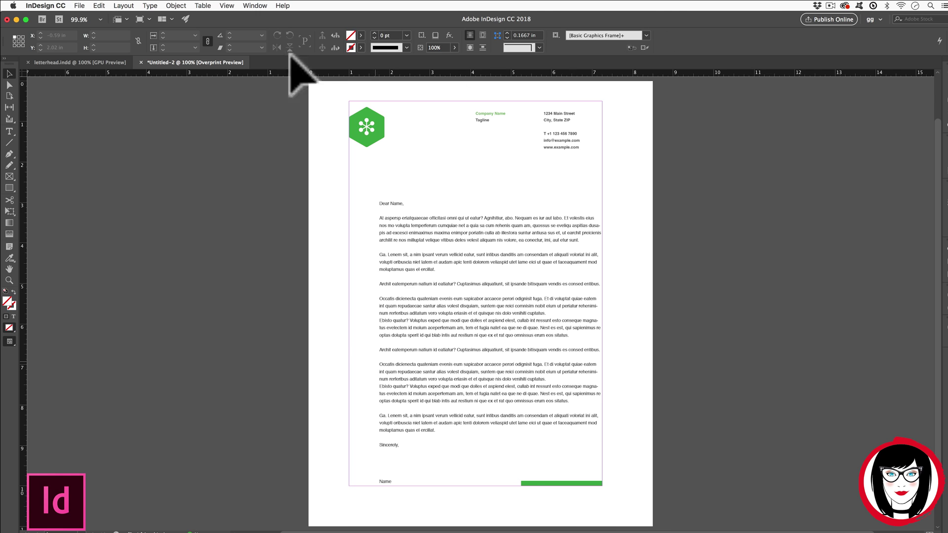
right_click(632, 247)
mouse_move(698, 346)
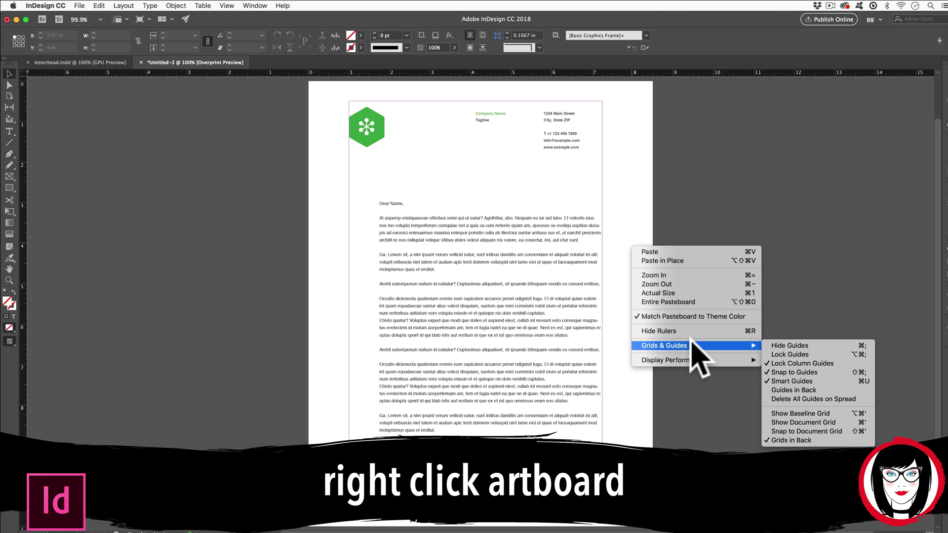
left_click(790, 346)
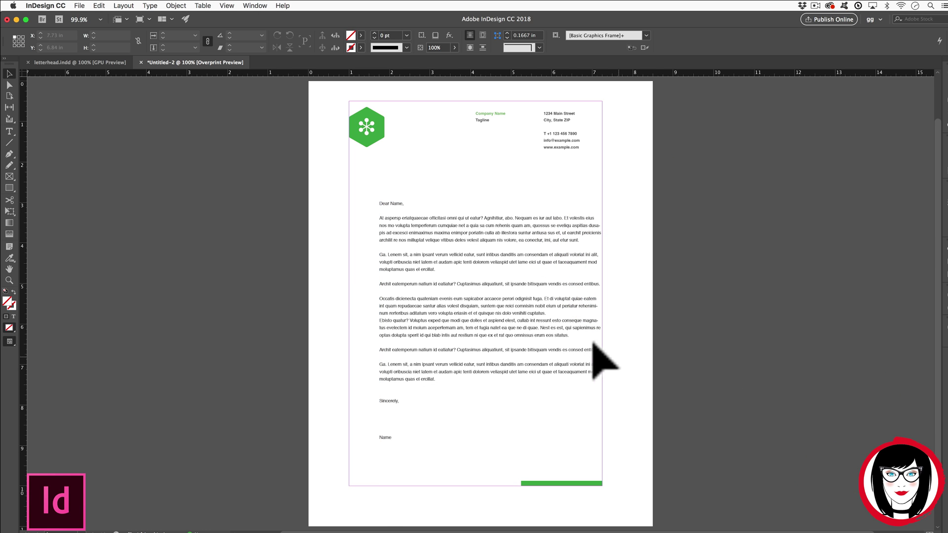
left_click(632, 479)
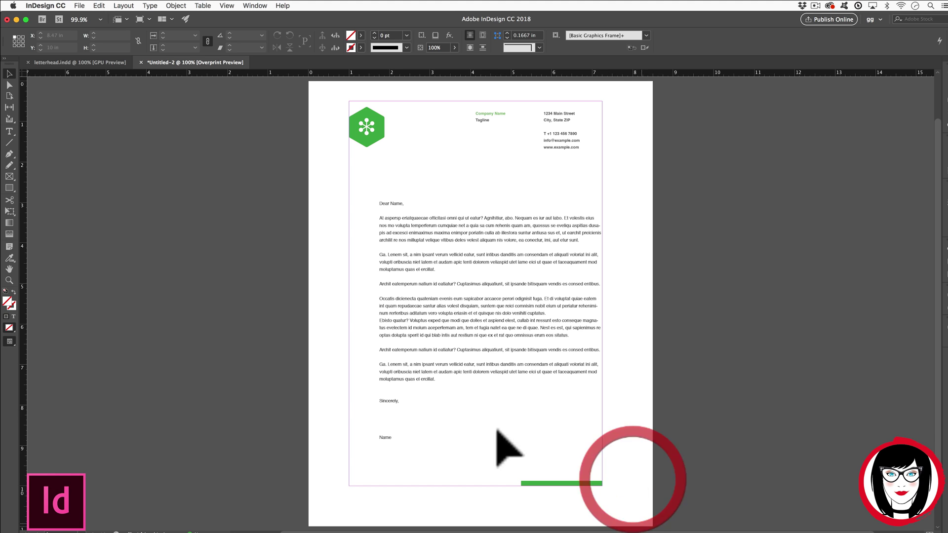